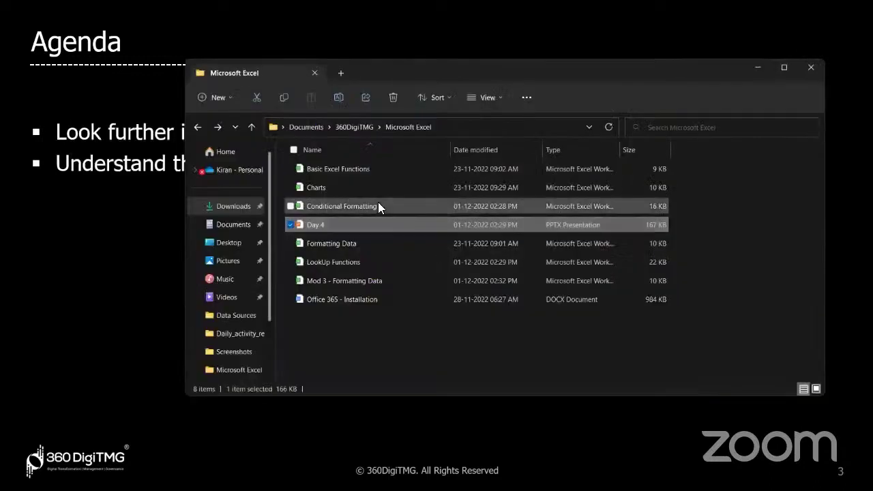
Step: Open the Conditional Formatting workbook and autofit columns A to I on its Conditional Formatting sheet
double_click(378, 202)
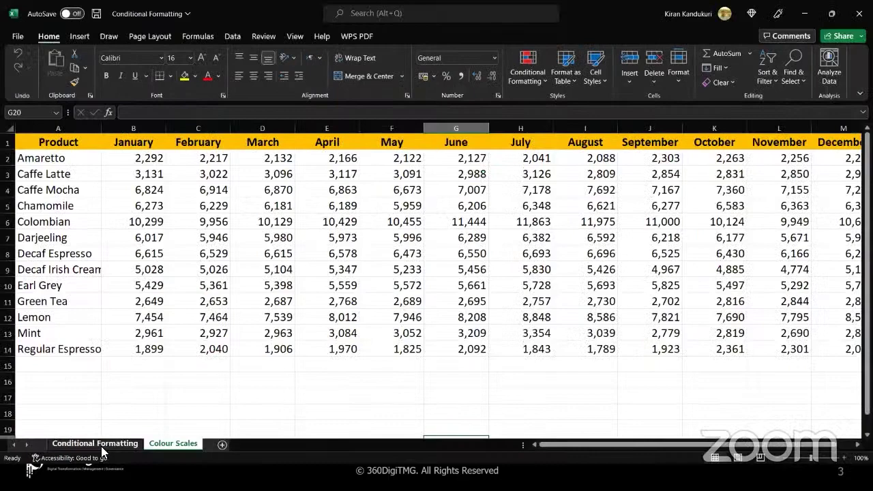
left_click(101, 444)
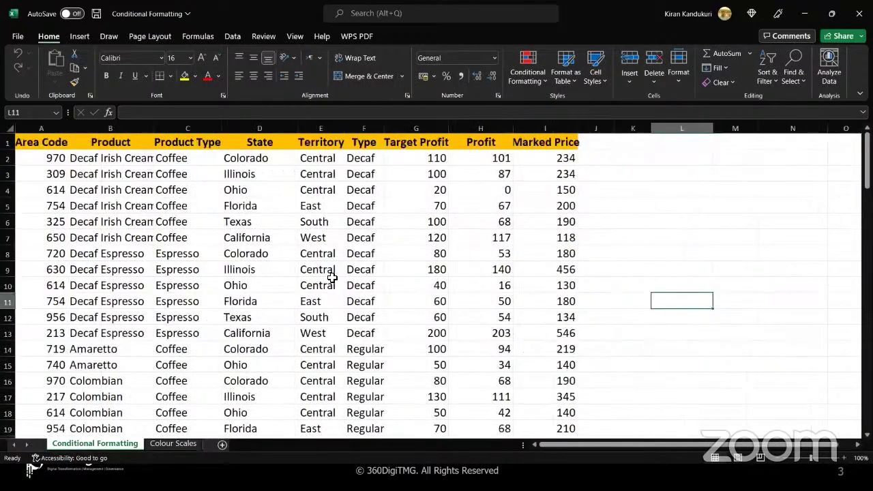
left_click(49, 140)
mouse_move(41, 128)
left_mouse_down()
mouse_move(594, 126)
mouse_move(580, 128)
left_mouse_up()
double_click(579, 129)
left_click_drag(546, 193, 560, 128)
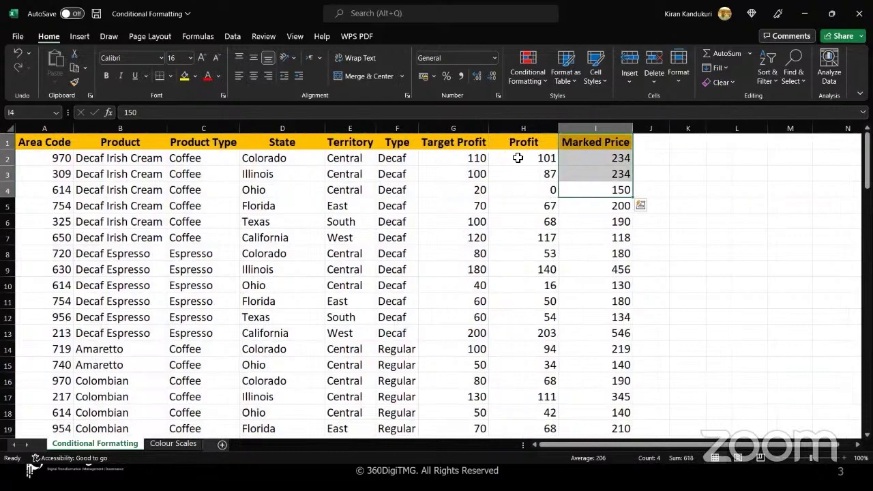
left_click(518, 158)
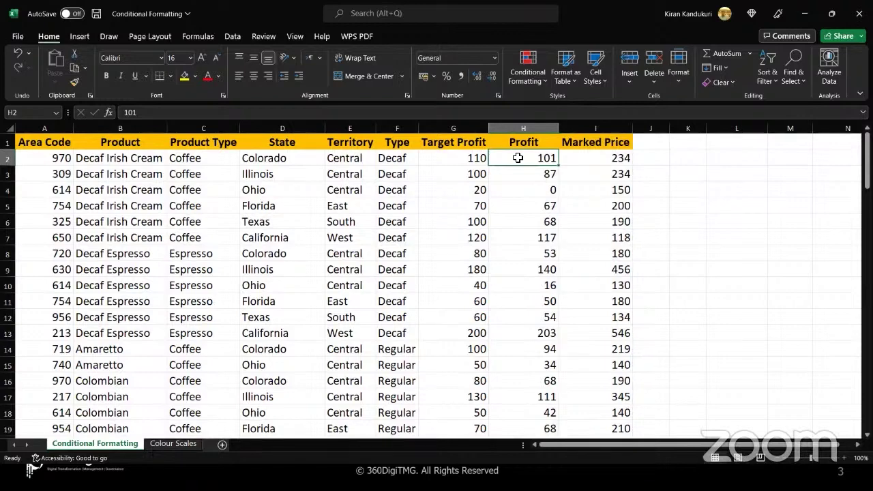
left_click(459, 160)
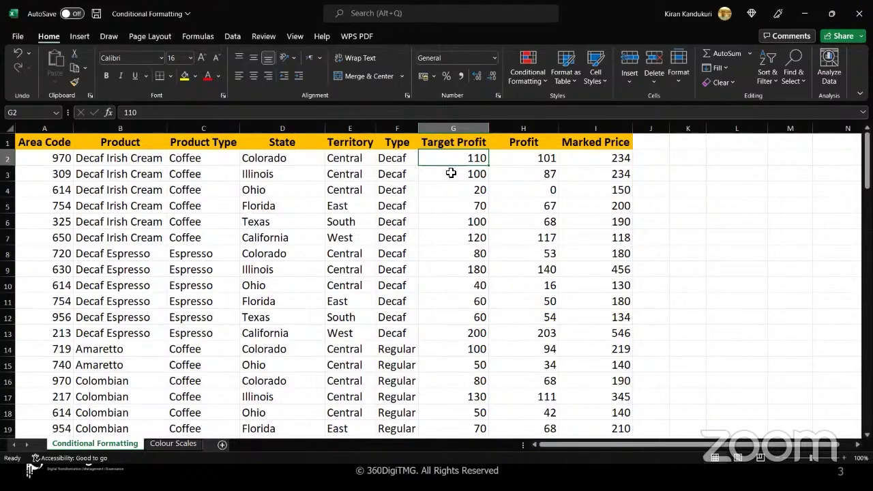
key("ctrl+shift+Down")
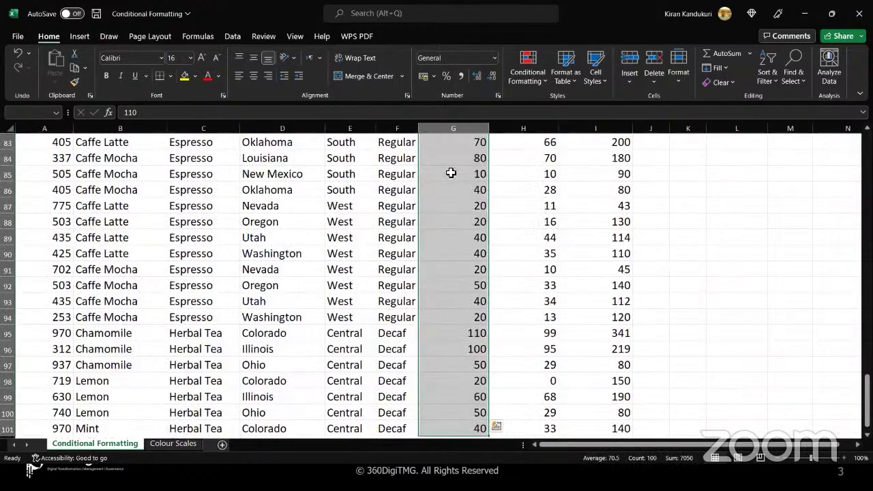
scroll(451, 172, "up", 20)
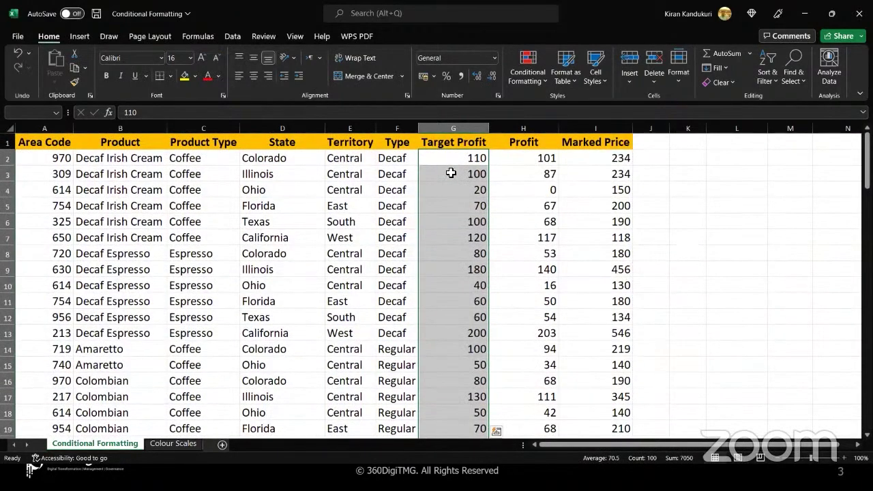
Step: Highlight Target Profit values from G2 to G101 greater than 100 with Green Fill with Dark Green Text
left_click(448, 160)
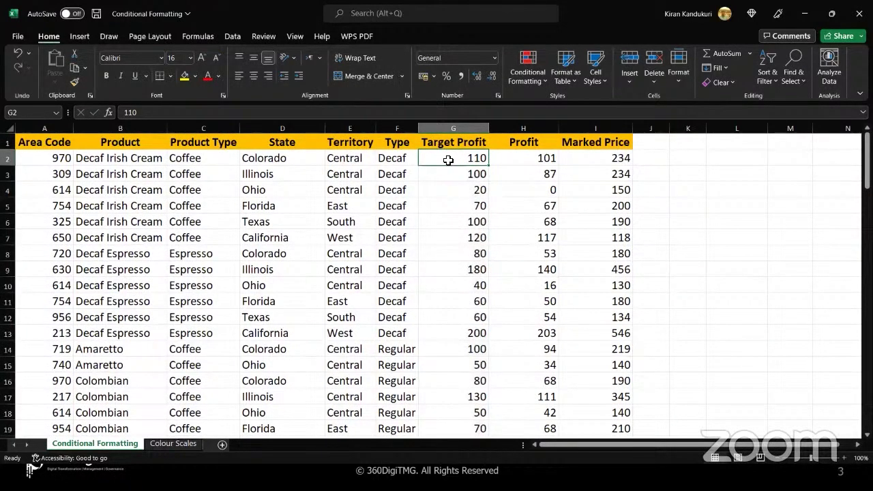
key("ctrl+shift+Down")
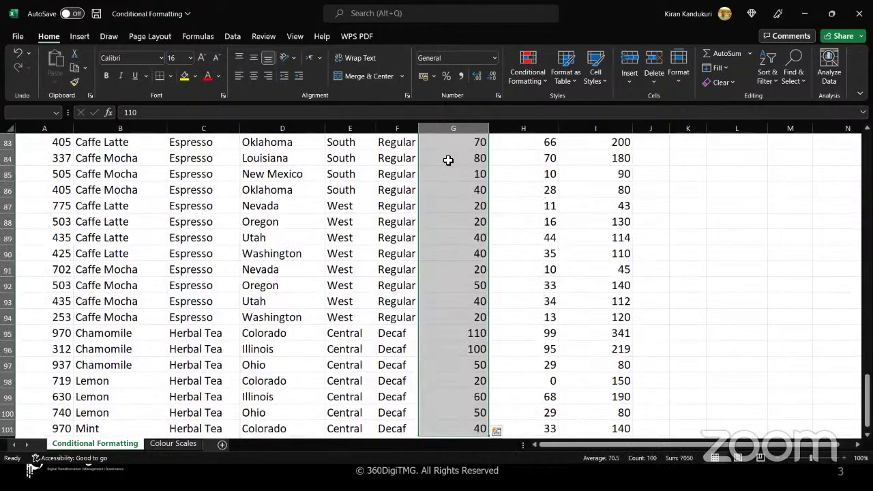
scroll(448, 160, "up", 20)
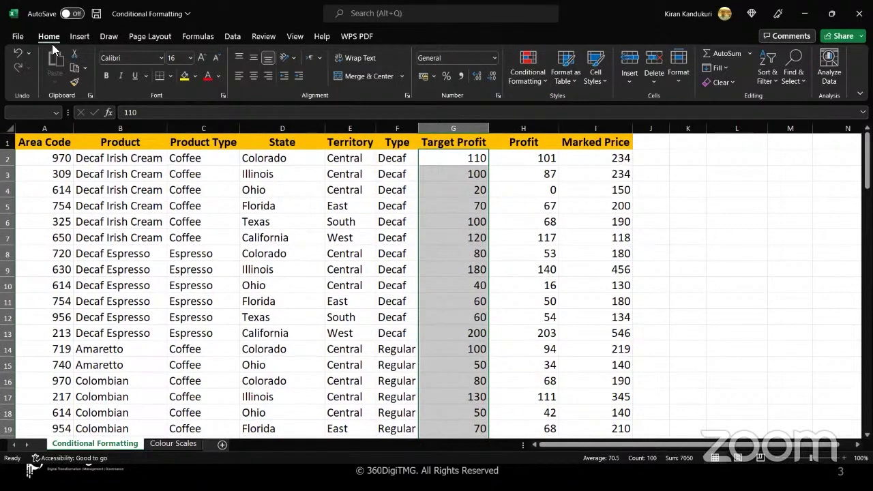
left_click(546, 82)
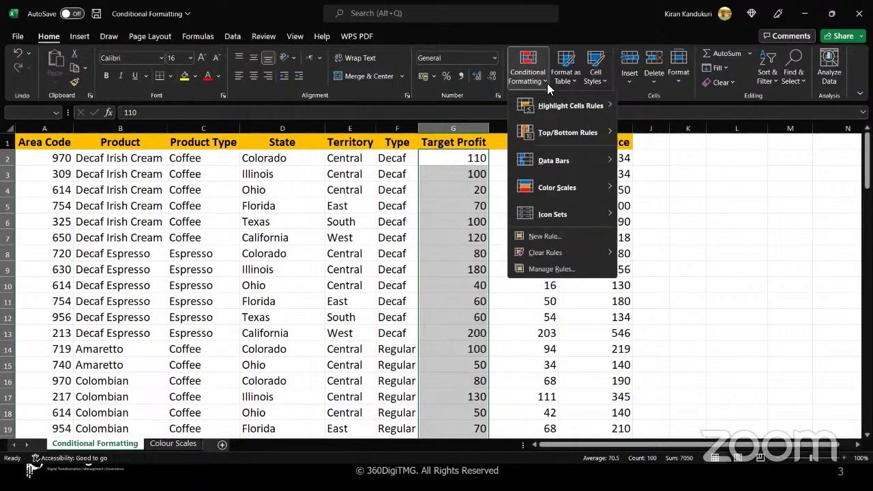
mouse_move(554, 105)
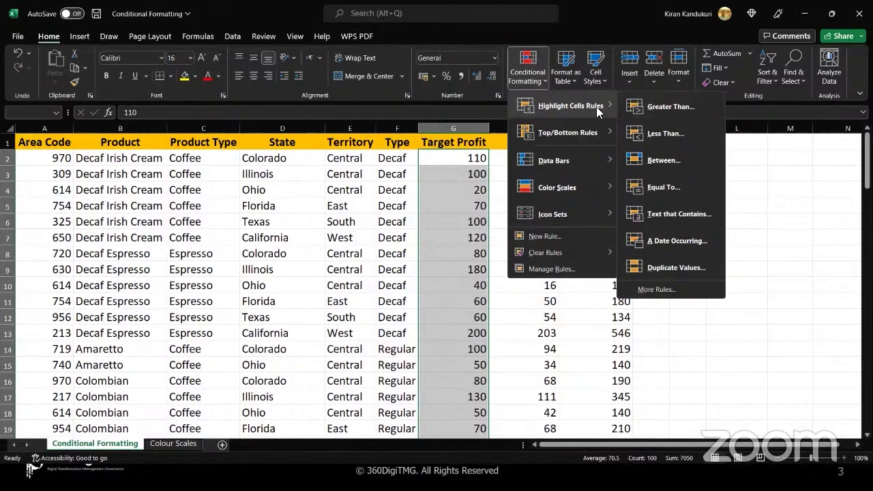
left_click(660, 111)
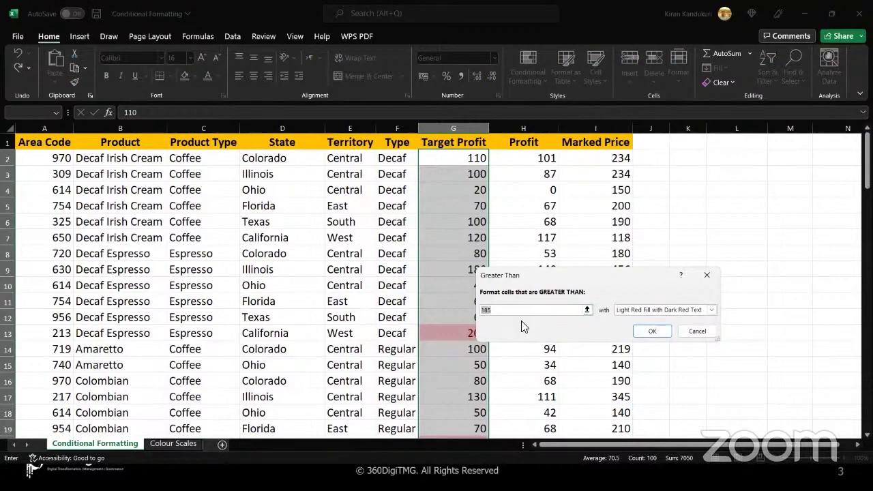
type("100")
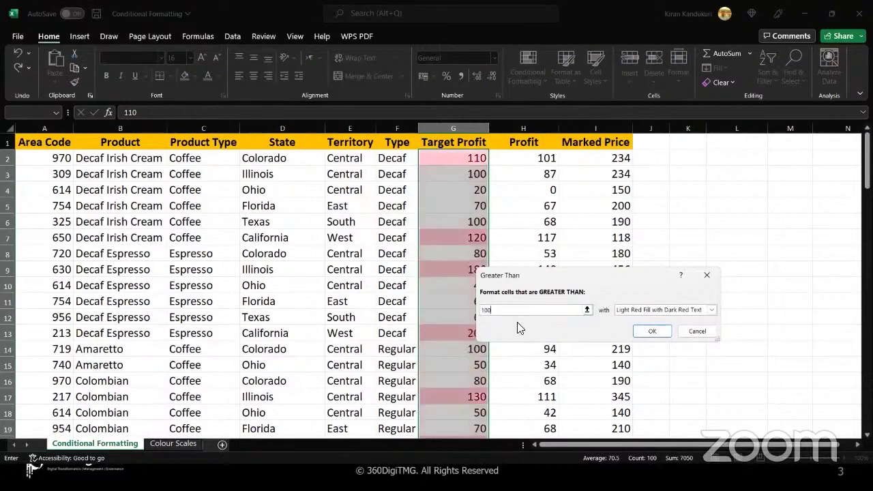
left_click(711, 310)
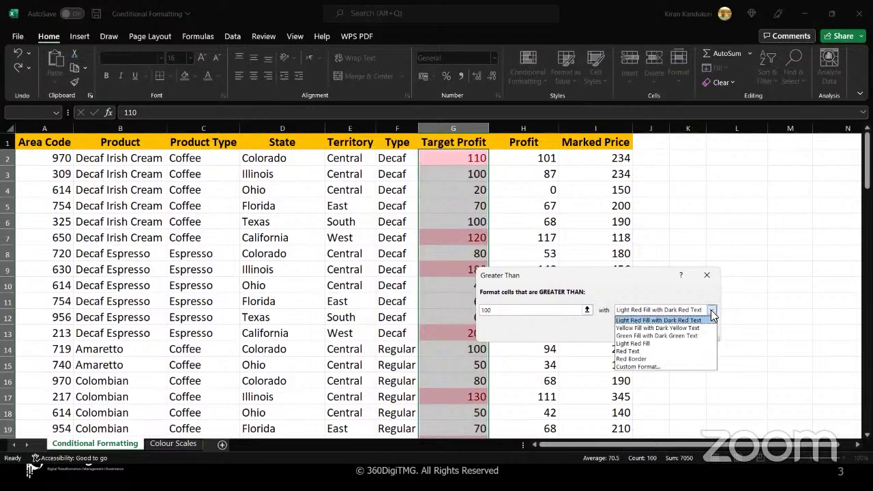
left_click(646, 334)
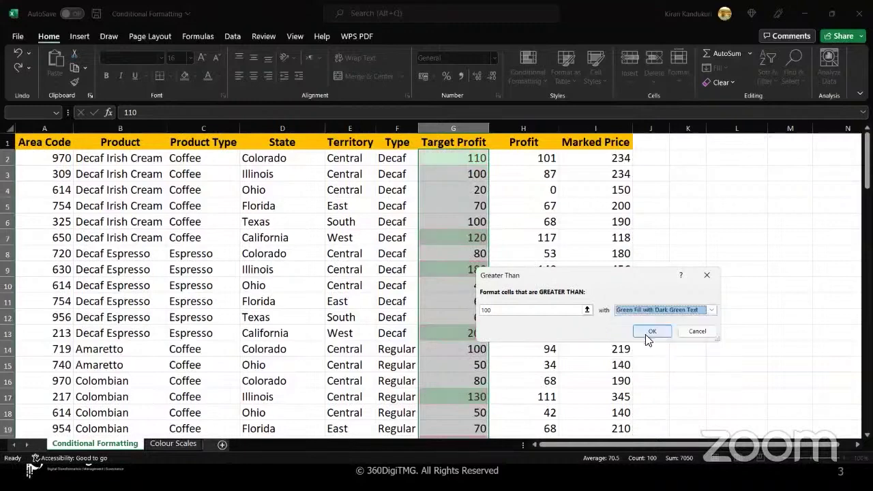
left_click(649, 332)
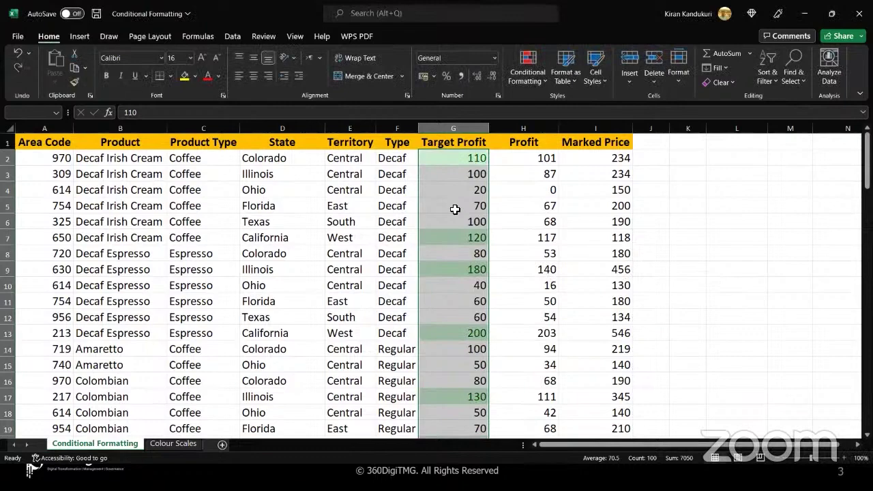
Step: Highlight Target Profit values in G2 to G101 that are less than 50 with Light Red Fill with Dark Red Text
left_click(453, 174)
left_click(452, 158)
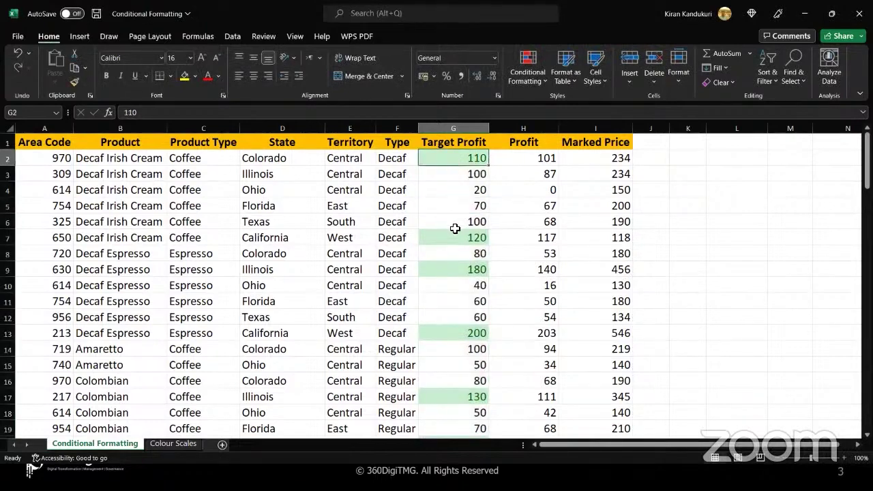
scroll(455, 232, "down", 9)
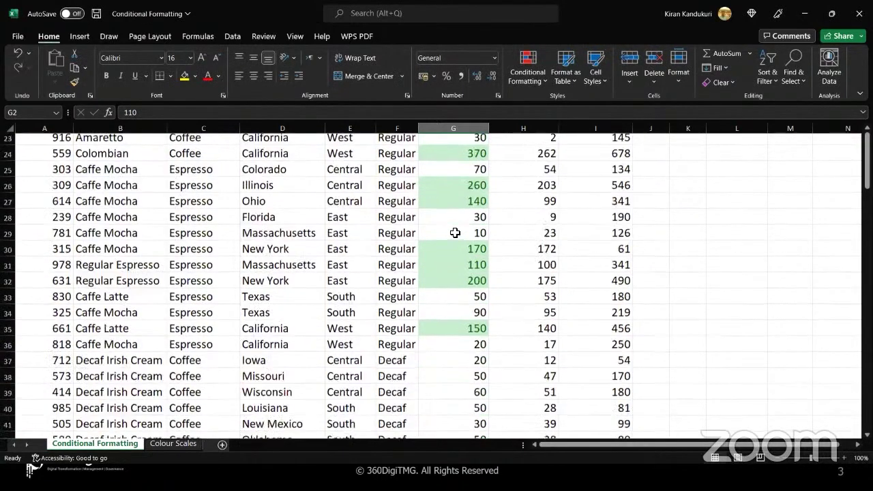
scroll(455, 232, "up", 9)
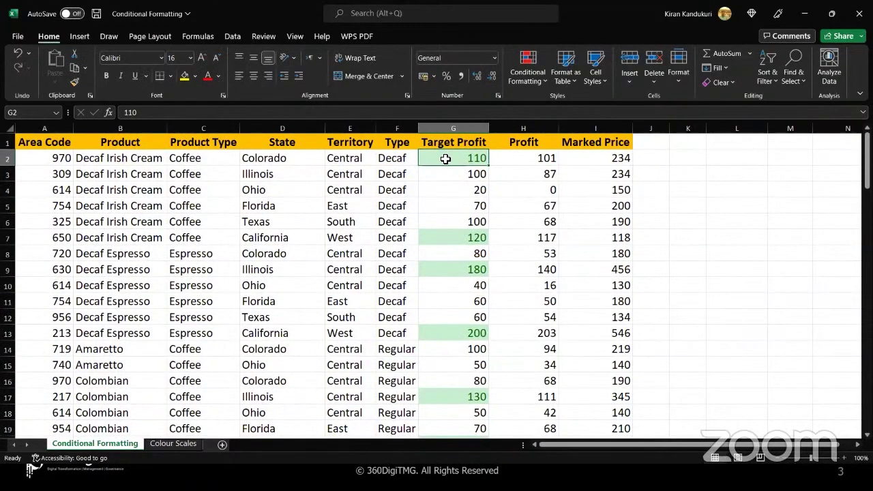
key("ctrl+shift+Down")
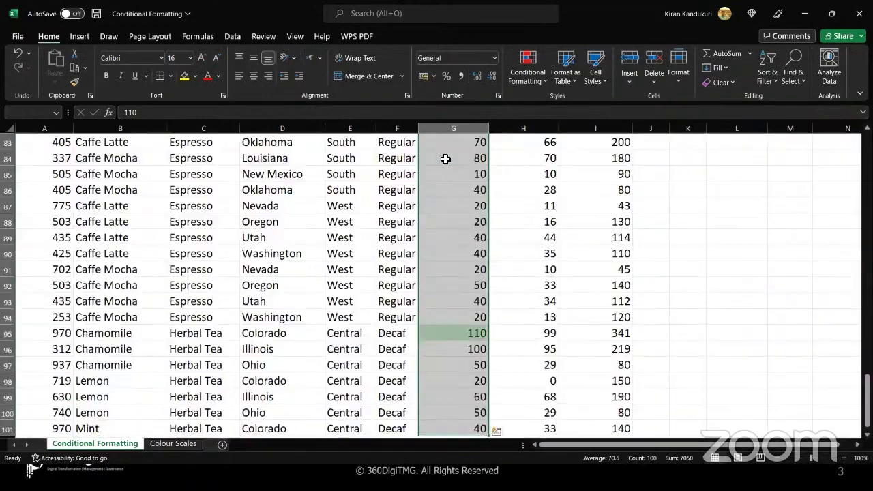
left_click(543, 84)
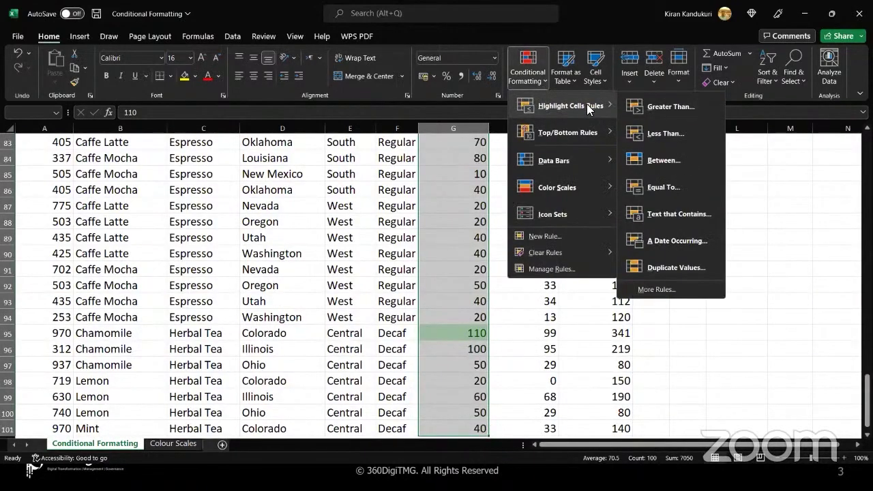
left_click(662, 135)
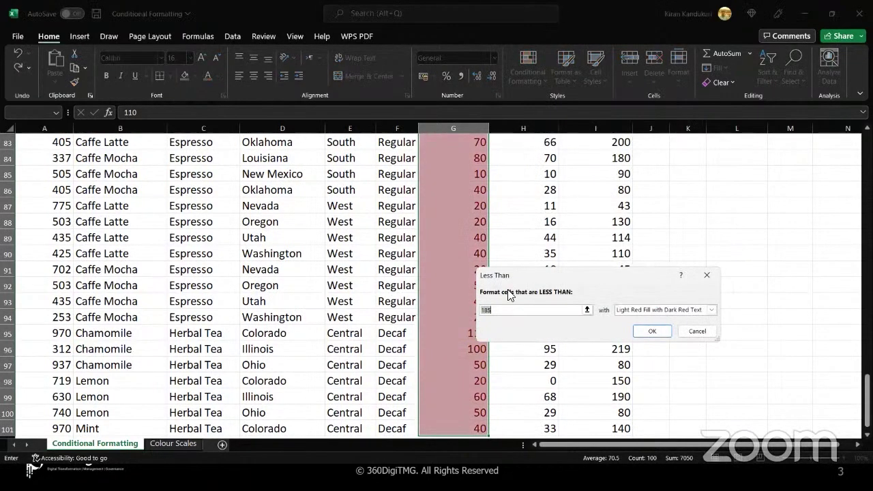
type("50")
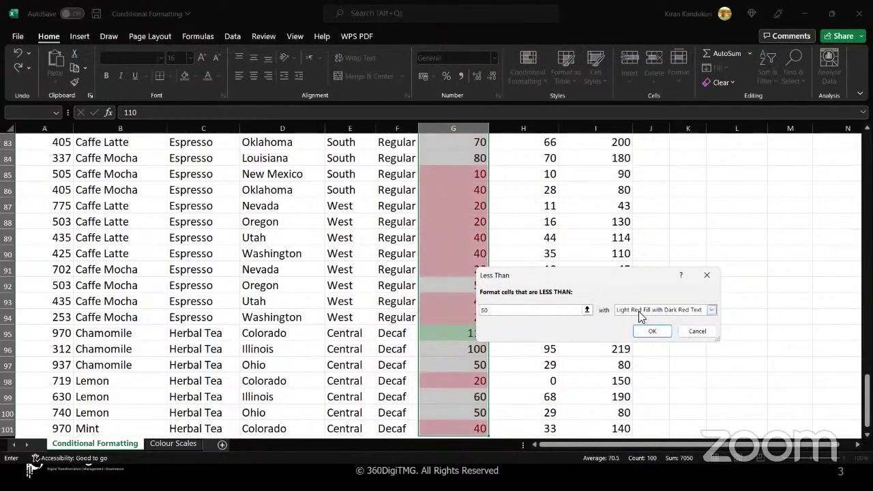
left_click(651, 331)
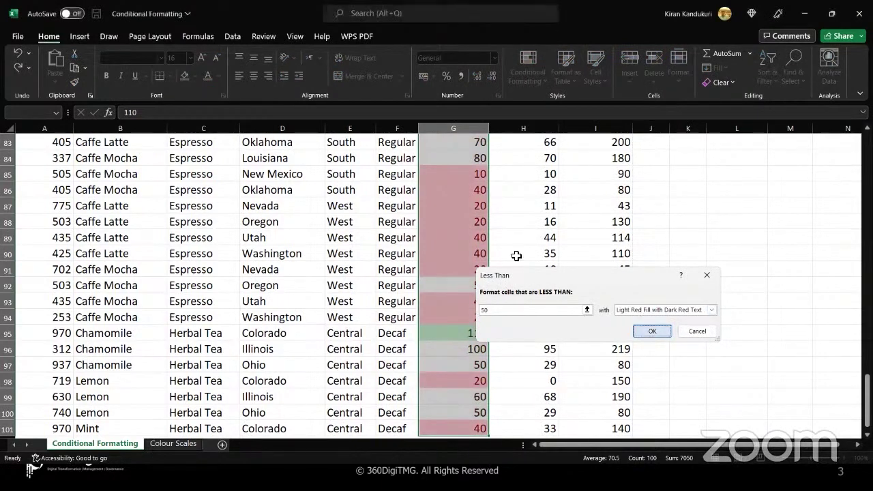
scroll(463, 225, "up", 20)
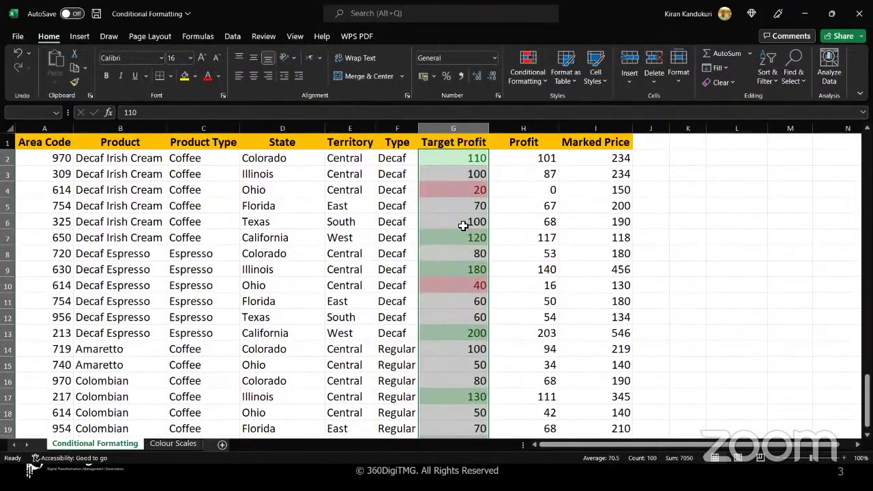
left_click(543, 79)
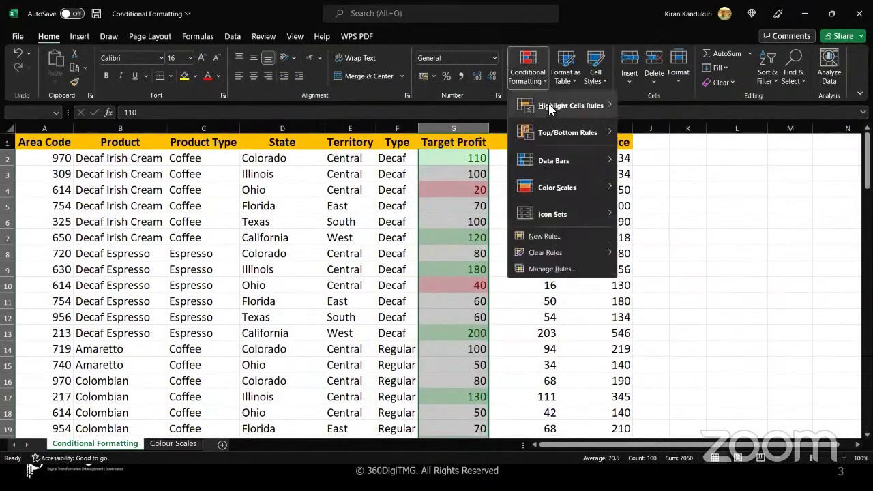
mouse_move(550, 106)
left_click(659, 110)
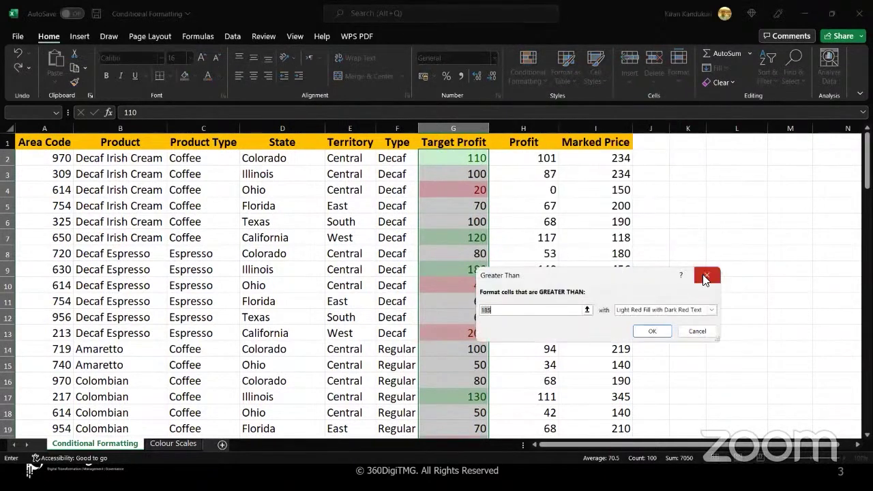
left_click(707, 275)
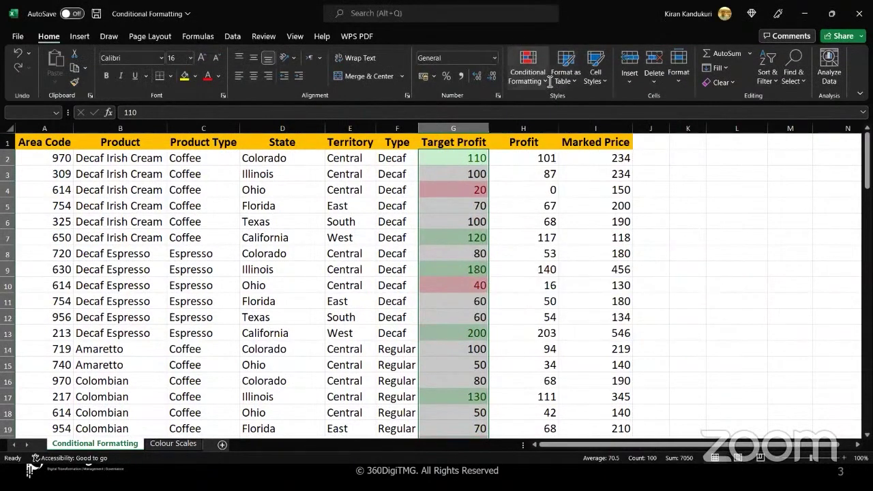
Step: Highlight the Target Profit values between 50 and 100 with Yellow Fill with Dark Yellow Text
left_click(528, 75)
mouse_move(551, 107)
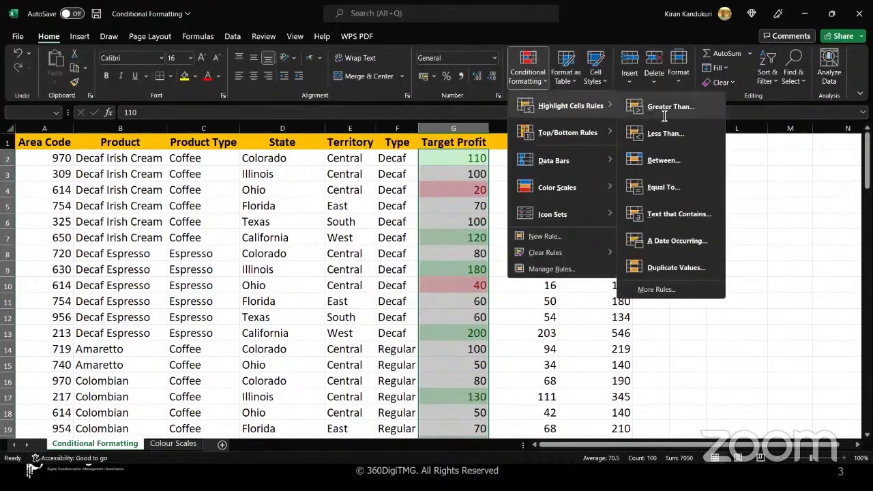
left_click(663, 160)
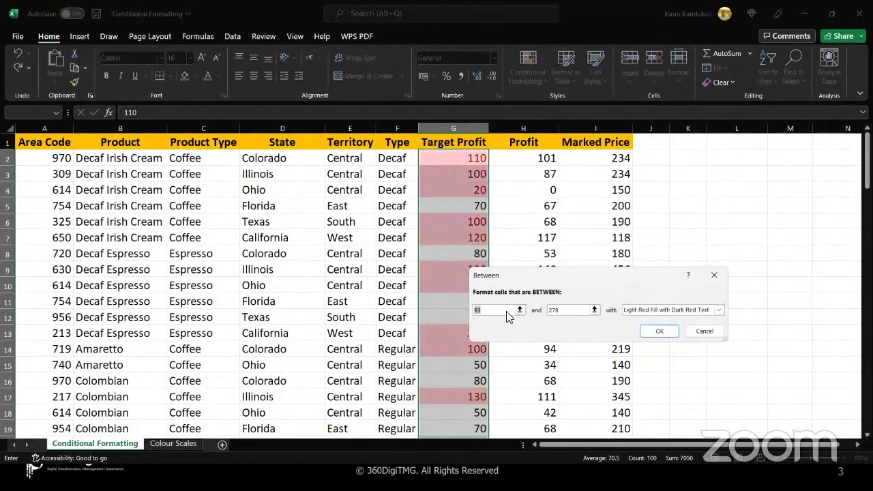
type("50")
key("Tab")
type("100")
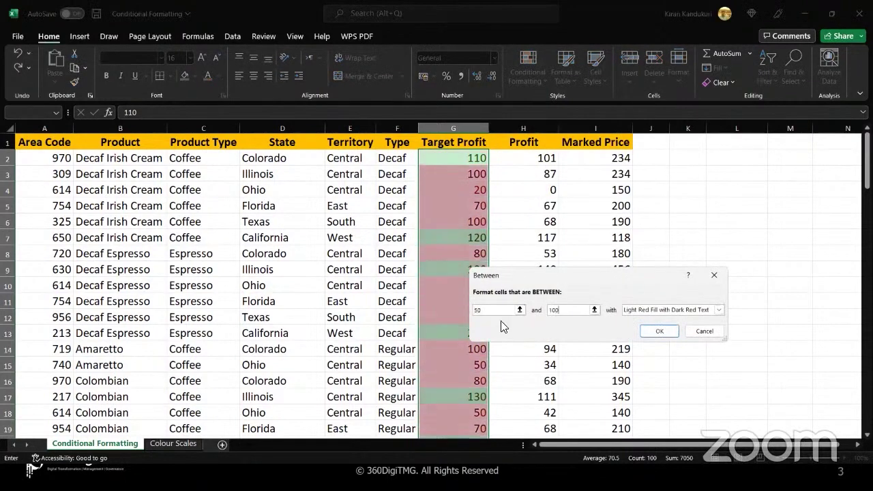
left_click(719, 310)
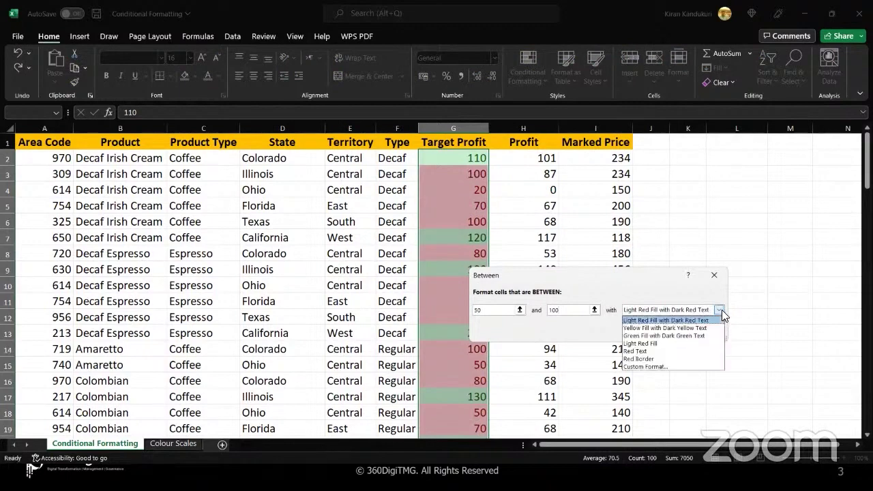
left_click(650, 328)
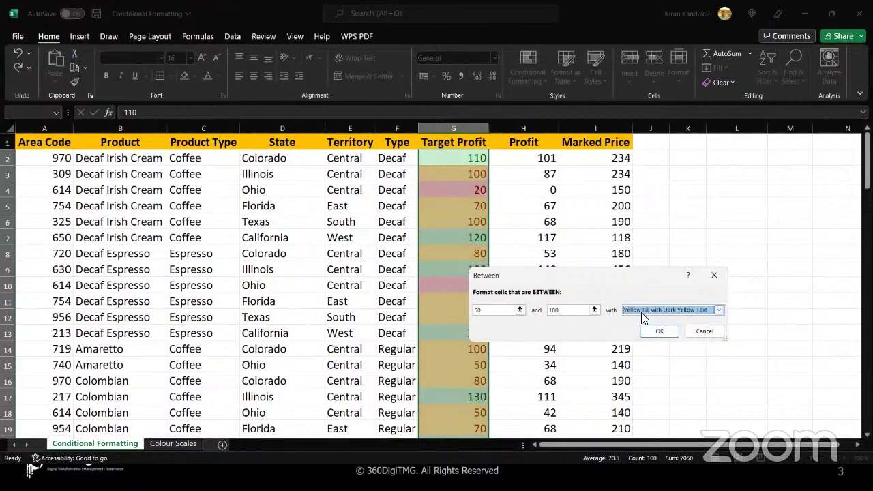
left_click(659, 330)
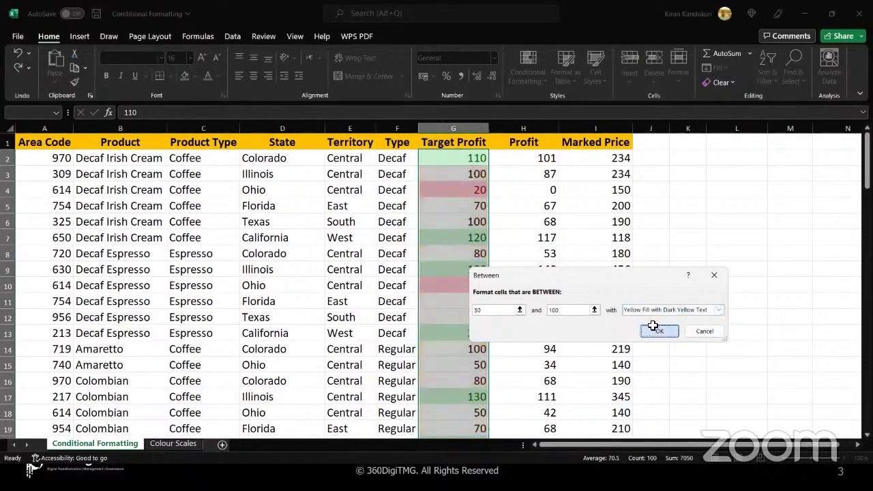
Step: Examine the green, yellow and red highlighting down the Target Profit column and compare it with each value and its record
left_click(465, 159)
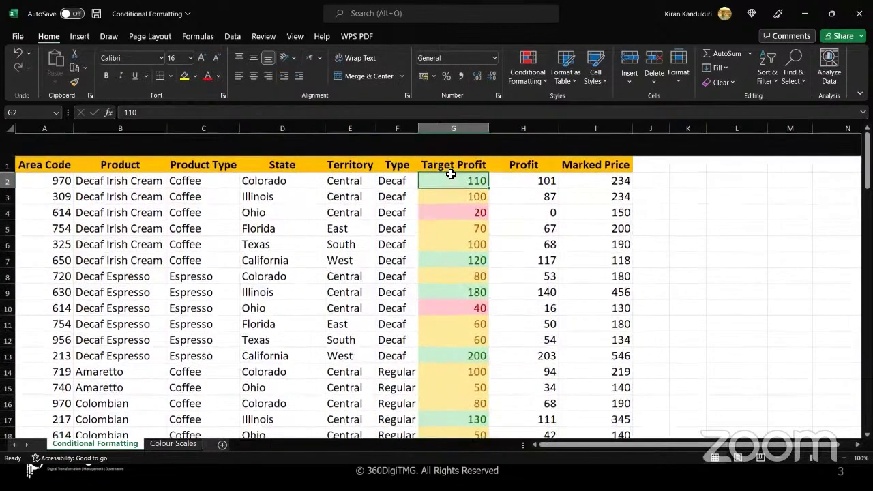
scroll(451, 174, "down", 2)
scroll(451, 174, "down", 2)
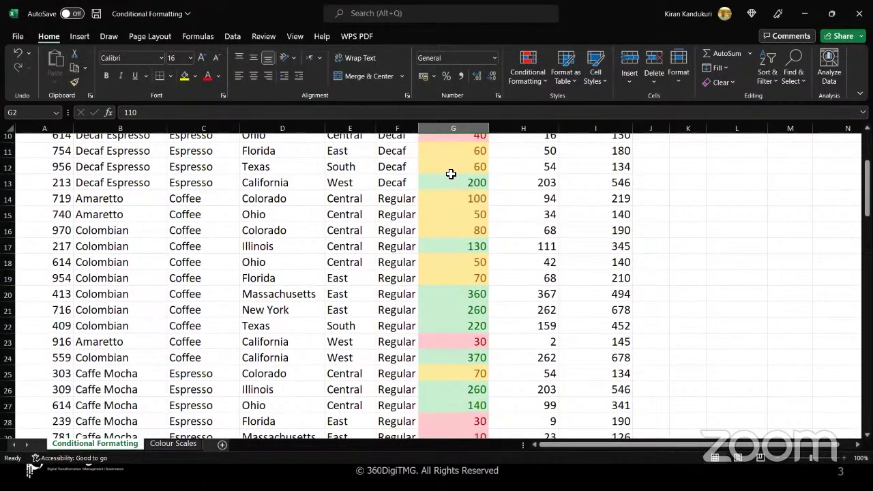
left_click(440, 182)
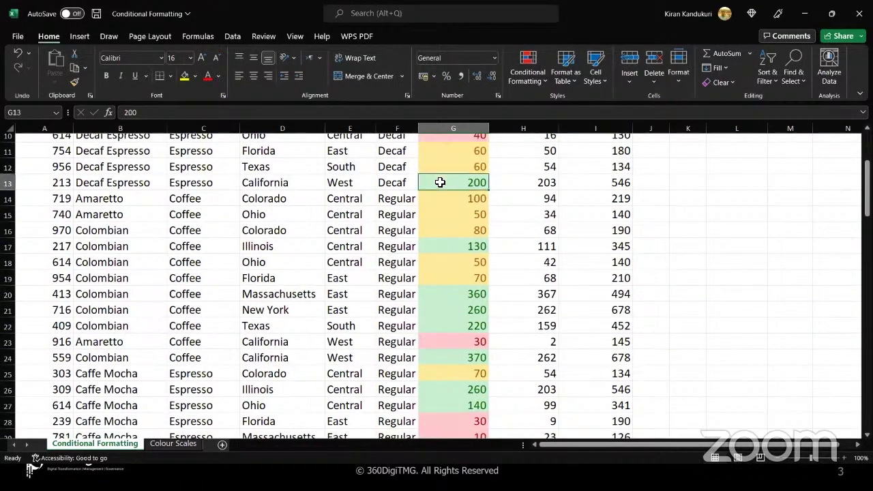
left_click(447, 245)
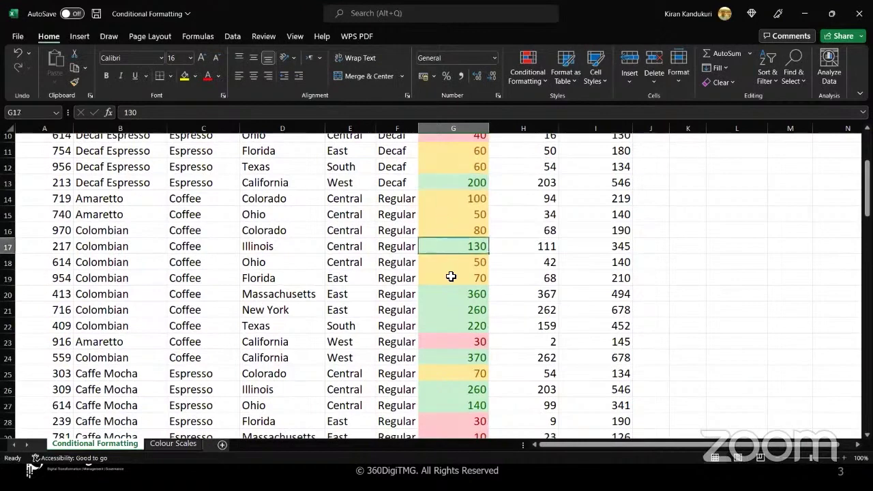
left_click(451, 277)
left_click(450, 263)
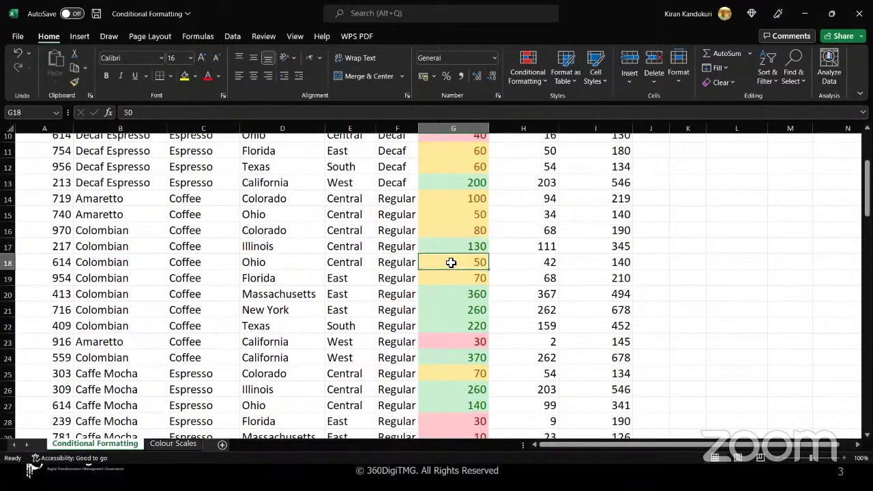
left_click(445, 203)
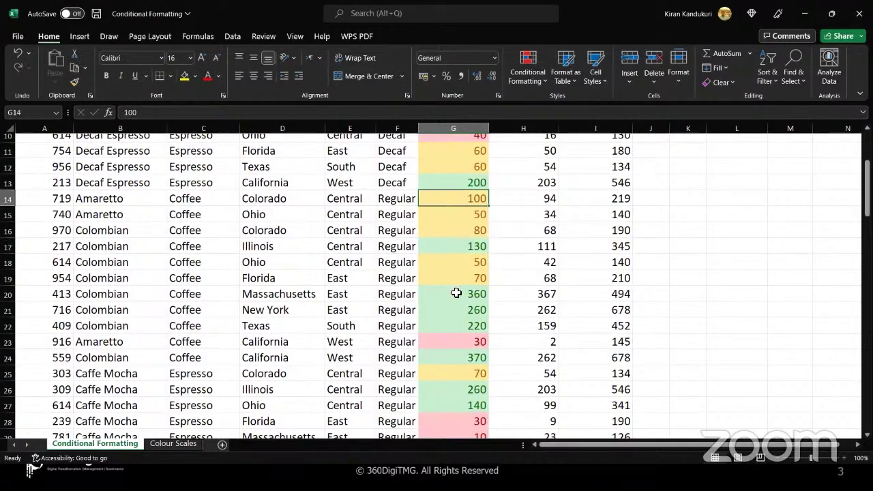
left_click(456, 294)
scroll(455, 294, "down", 1)
left_click(453, 294)
scroll(454, 294, "up", 4)
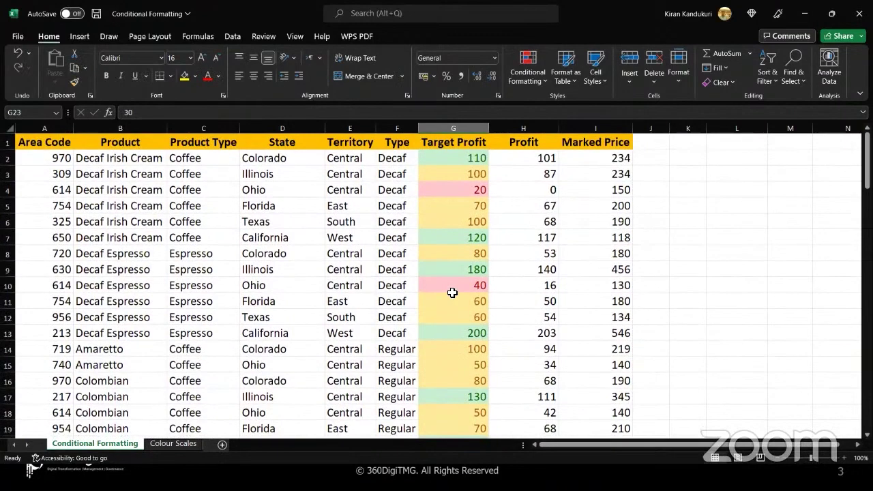
left_click(447, 158)
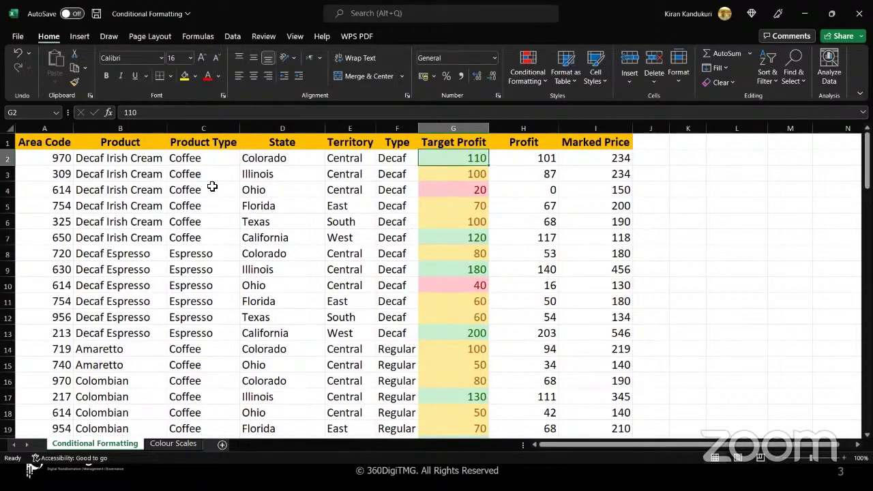
left_click_drag(42, 155, 590, 157)
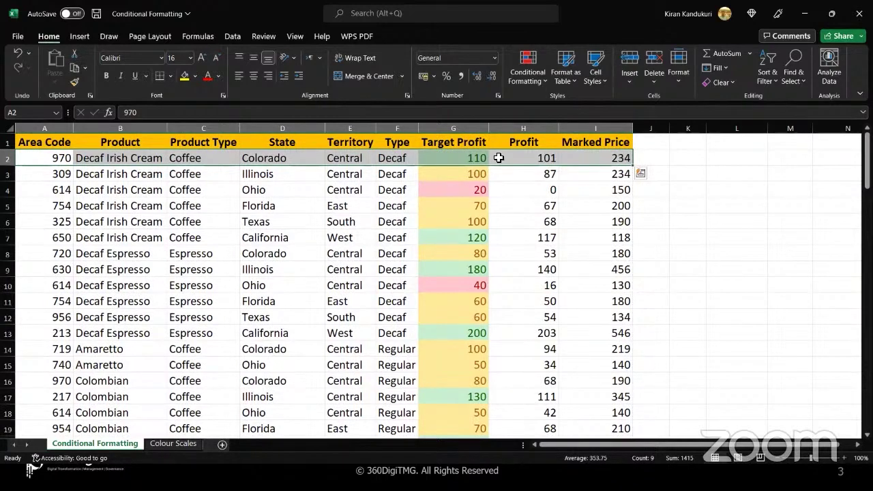
Step: Clear the conditional formatting rules from the entire Conditional Formatting sheet
left_click(468, 159)
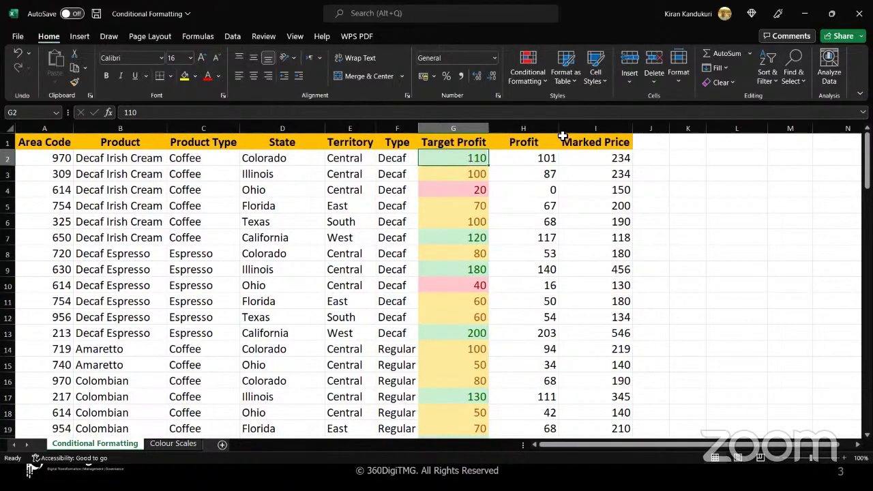
left_click(544, 82)
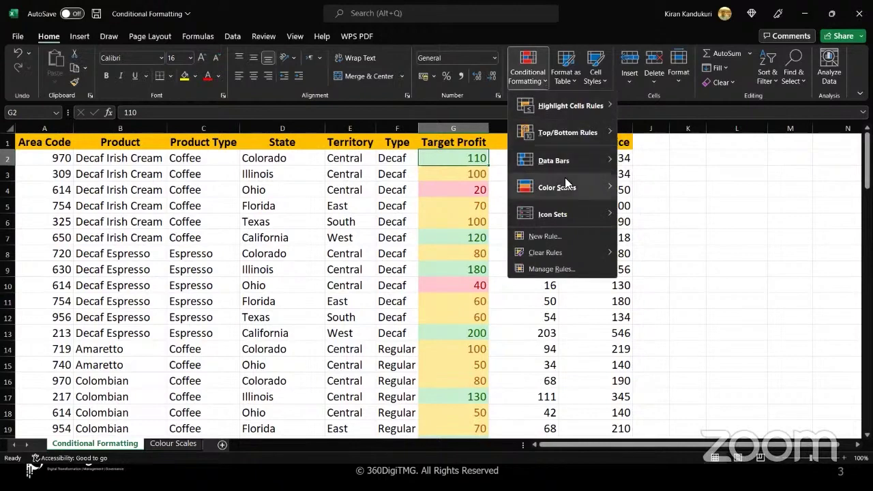
mouse_move(572, 251)
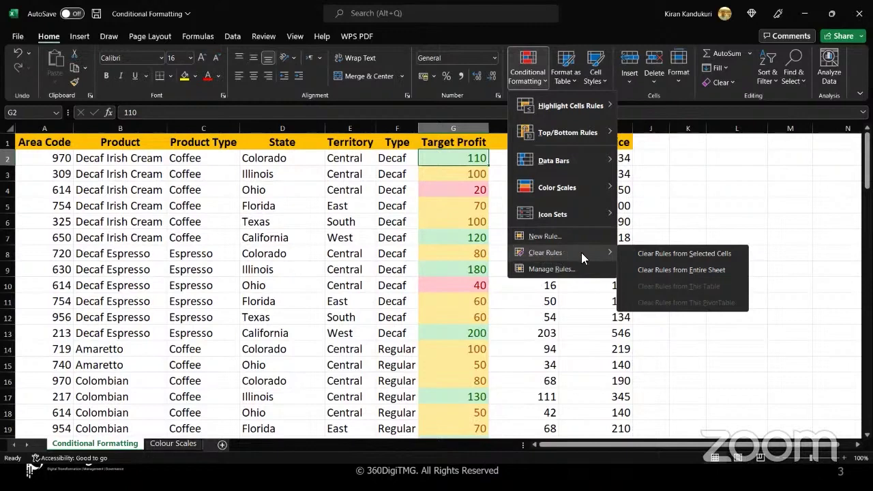
left_click(649, 270)
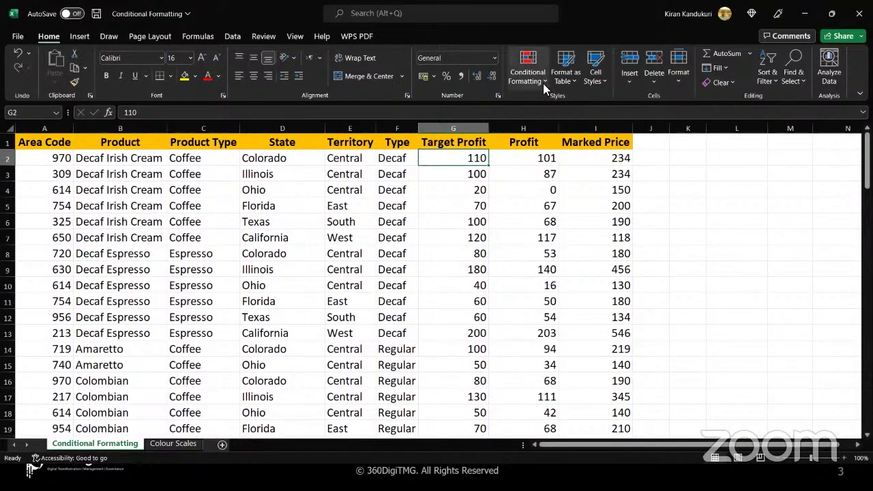
Step: Start a new formatting rule for the data range A2 to I101 that uses a formula to determine which cells to format
left_click(57, 164)
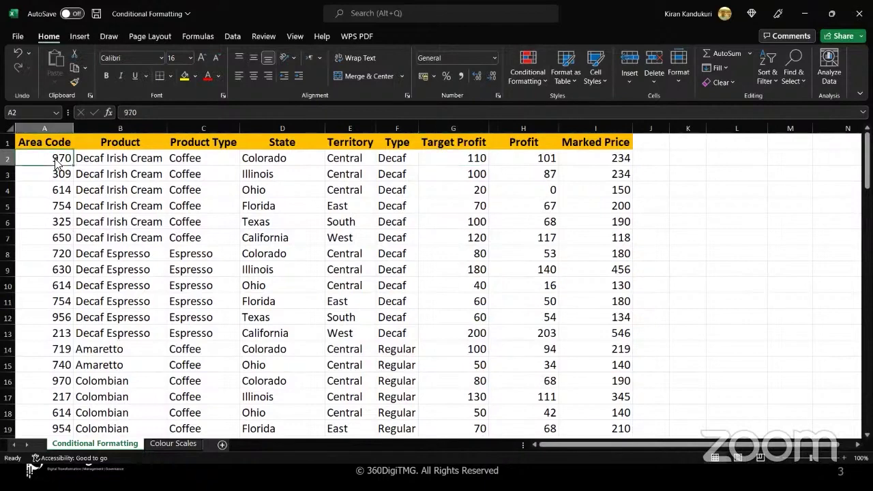
key("ctrl+shift+Right")
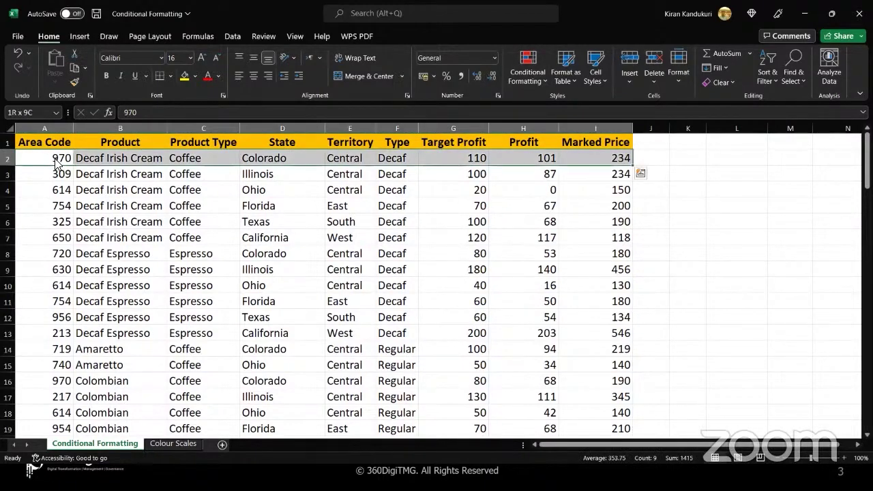
key("ctrl+shift+Down")
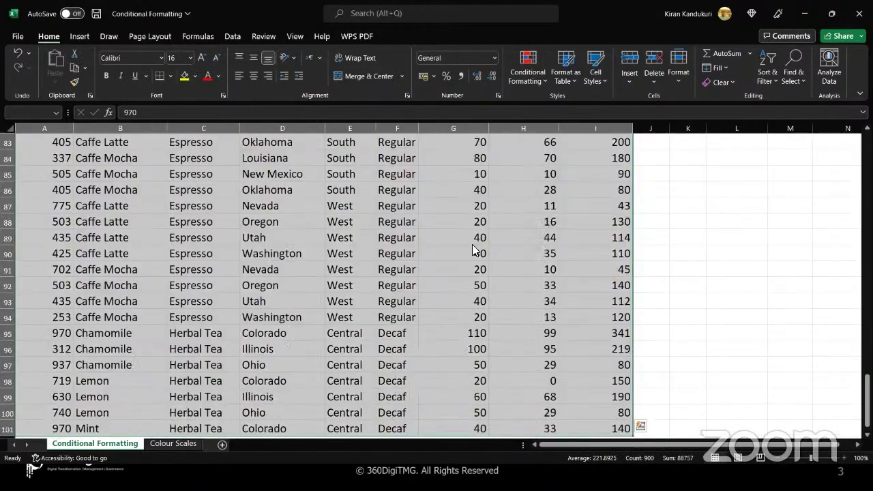
scroll(472, 244, "up", 20)
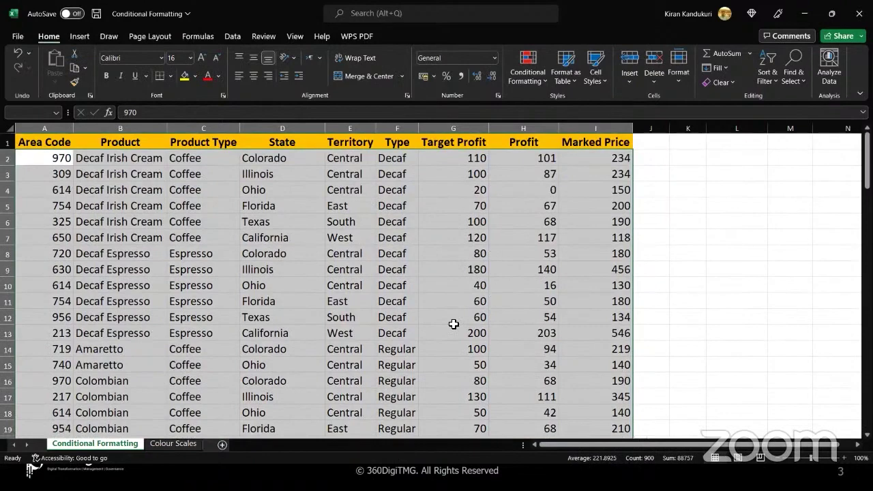
left_click(542, 82)
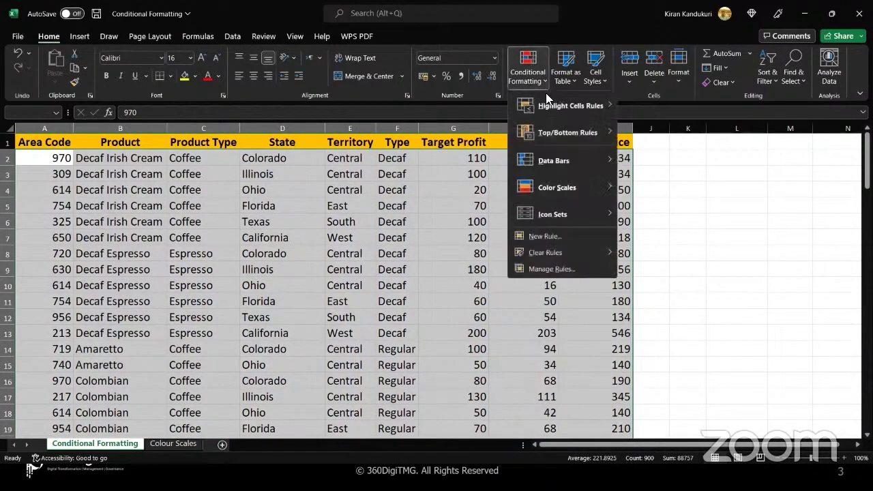
mouse_move(549, 106)
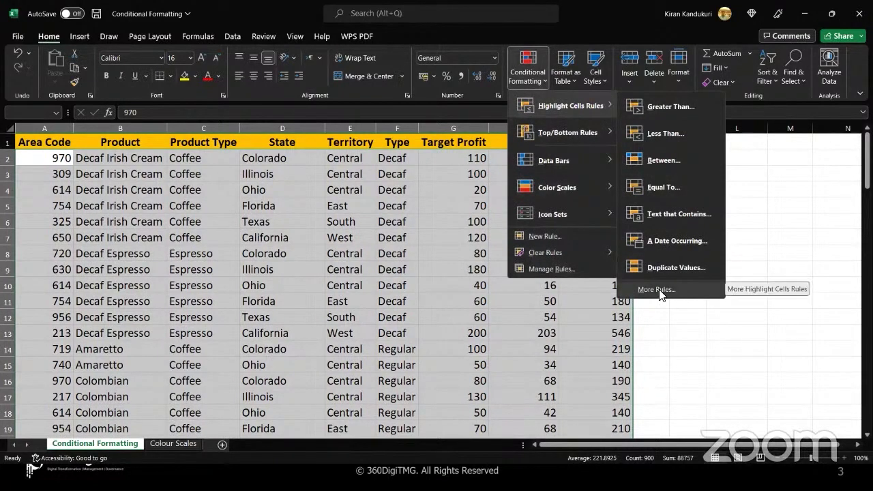
left_click(680, 293)
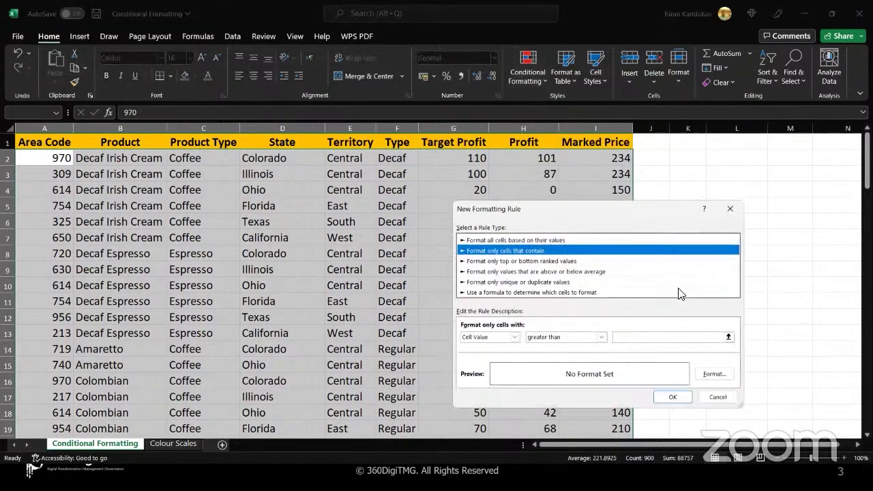
left_click(536, 292)
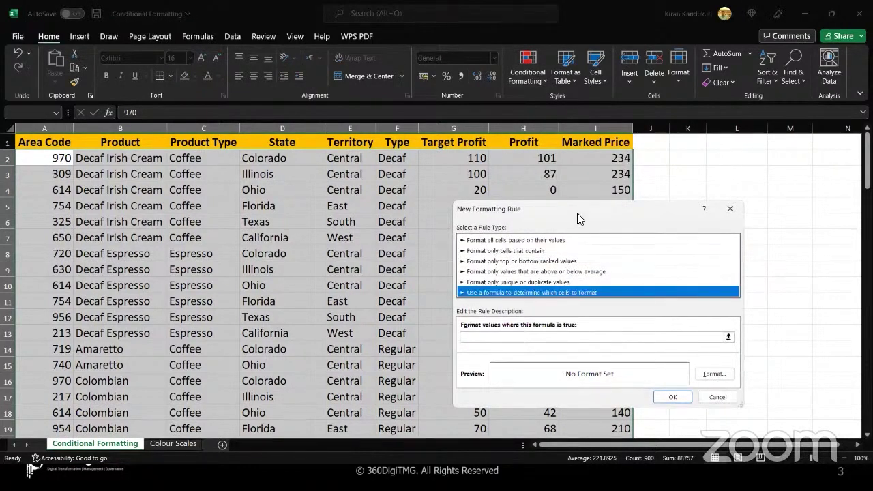
Step: Enter =$G2>100 as the rule's formula, with only the Target Profit column locked and the row relative
left_click_drag(577, 209, 589, 130)
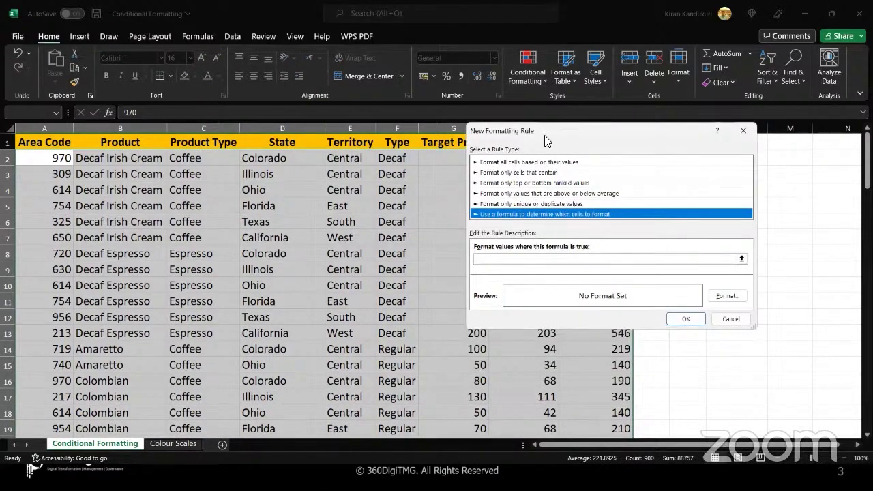
left_click_drag(544, 135, 644, 137)
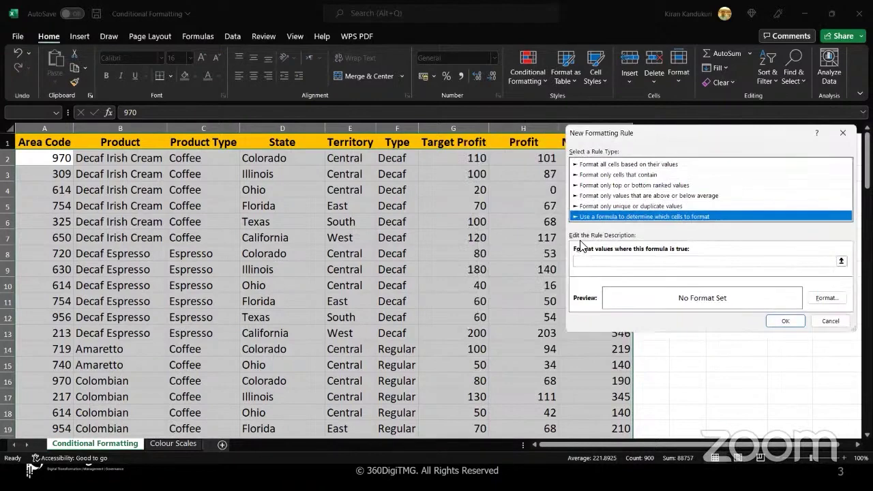
left_click(600, 266)
left_click(600, 266)
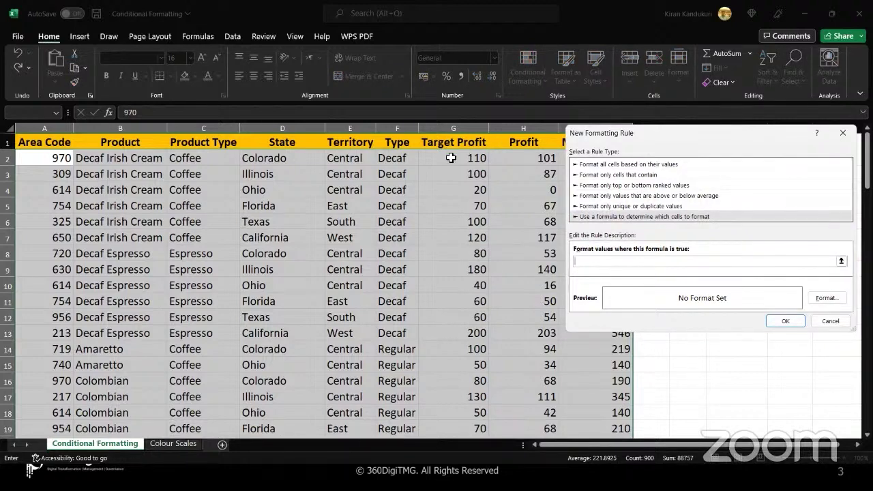
left_click(451, 157)
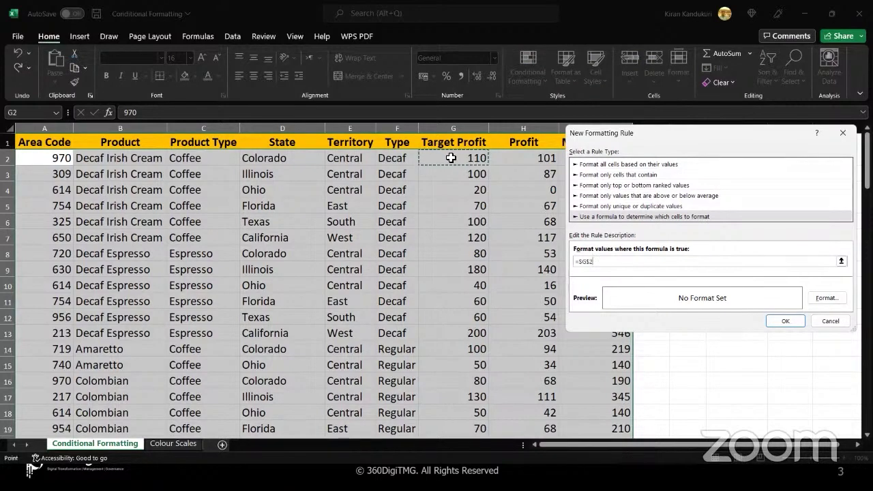
type(">100")
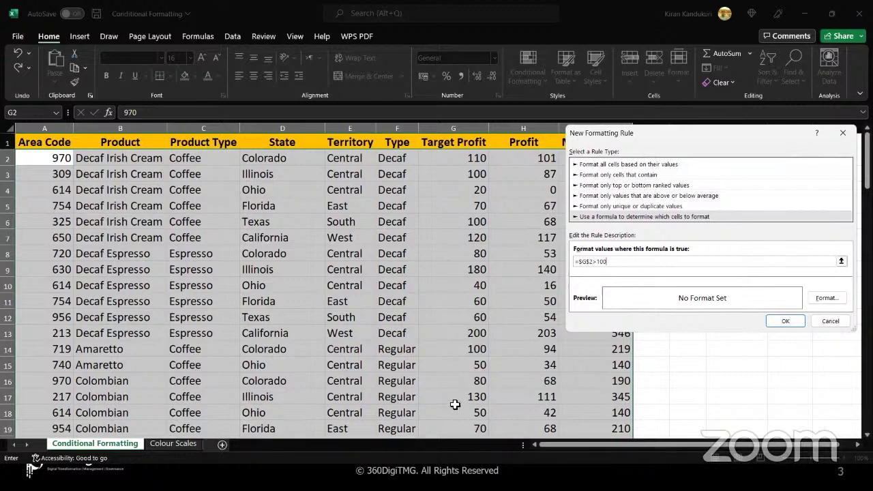
left_click(590, 262)
key("BackSpace")
left_click_drag(640, 130, 602, 125)
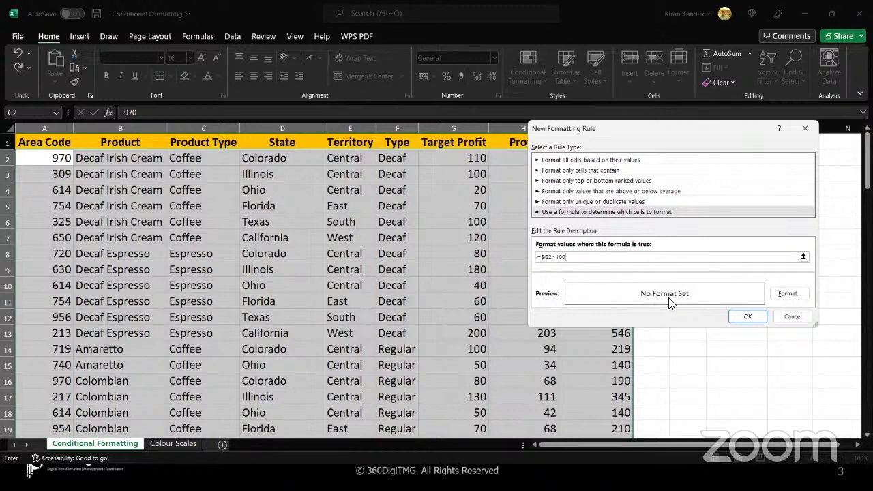
Step: Give the formula rule a light blue background fill and apply it to the selected data
left_click(787, 295)
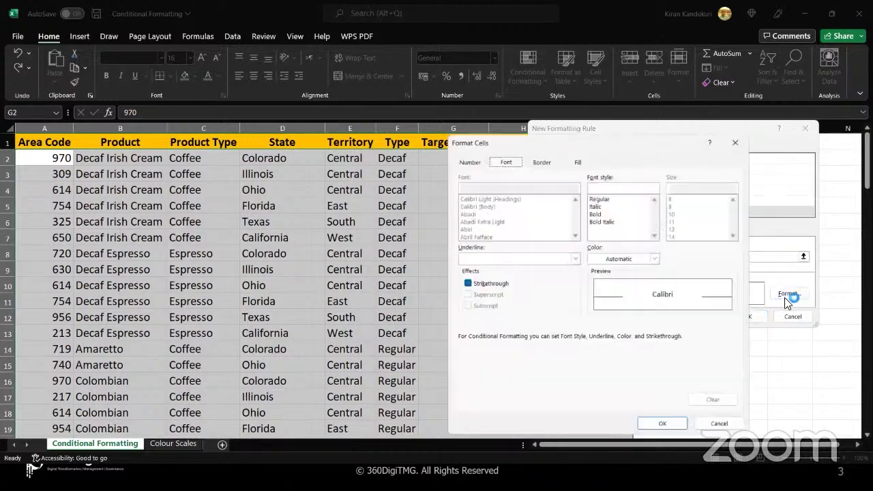
left_click(577, 159)
left_click(526, 268)
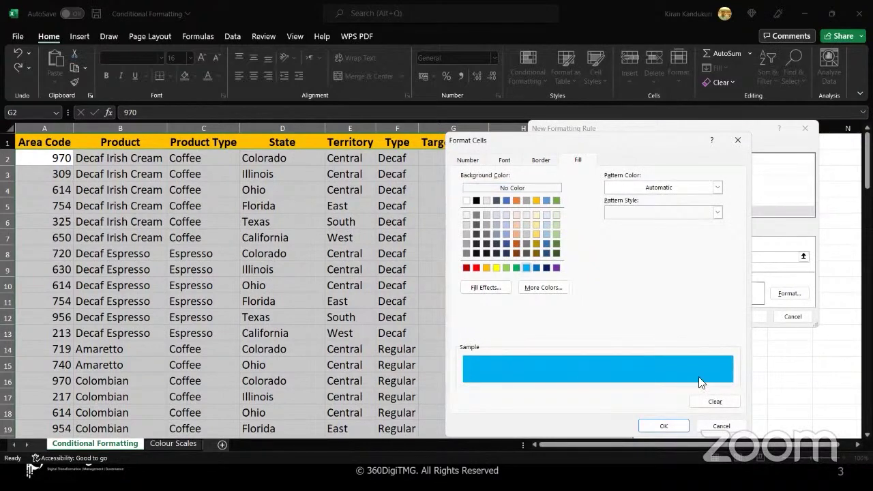
left_click(663, 426)
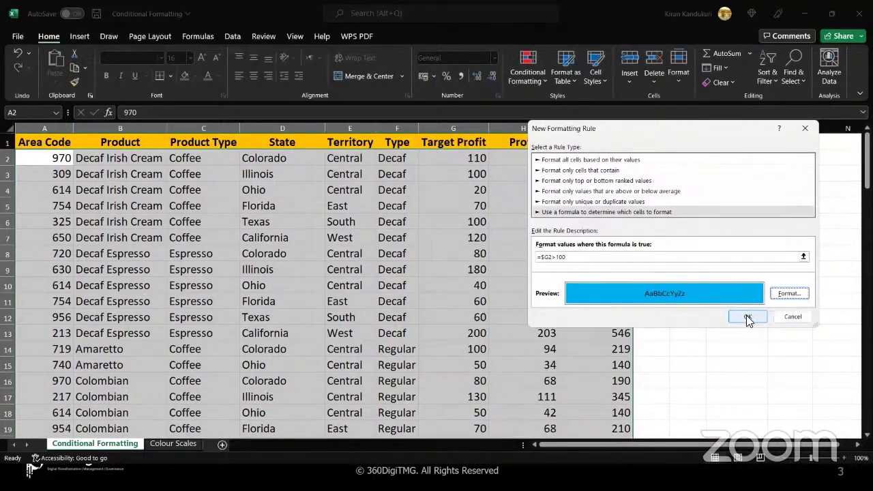
left_click(749, 318)
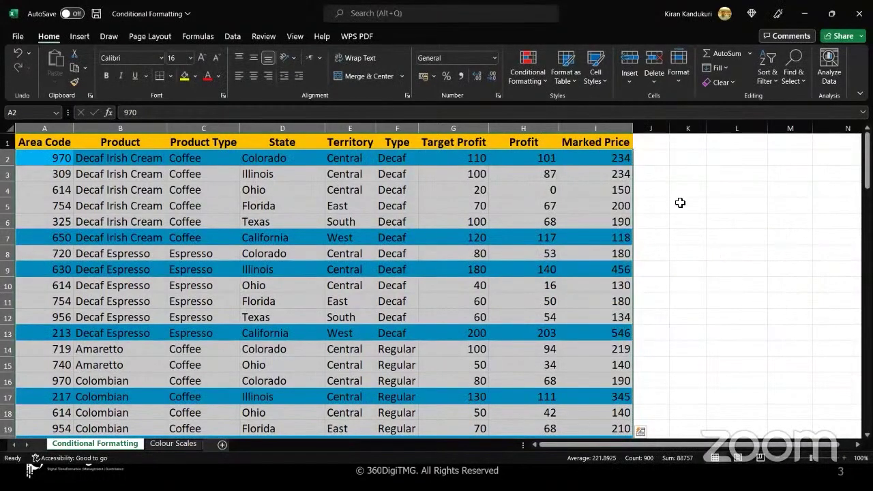
Step: Check the coloured rows against their Target Profit values to see which whole records the formula rule formats
left_click(680, 202)
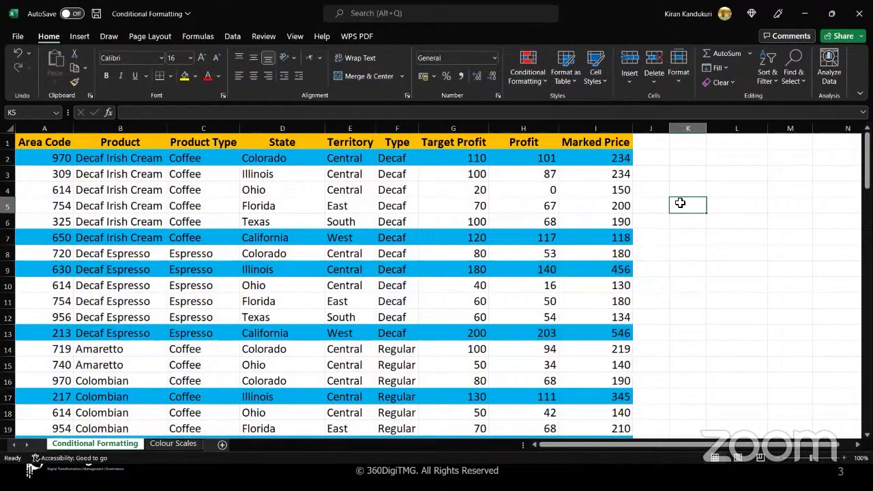
left_click(460, 157)
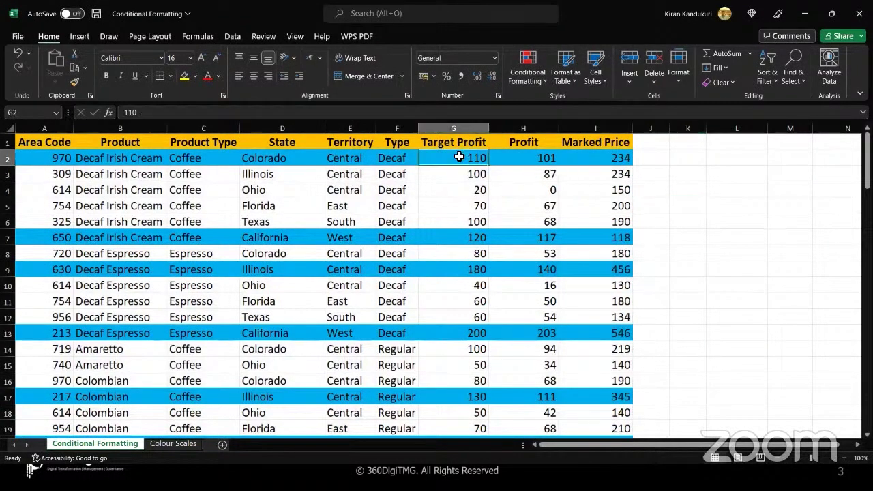
left_click(444, 235)
left_click(444, 265)
left_click(8, 158)
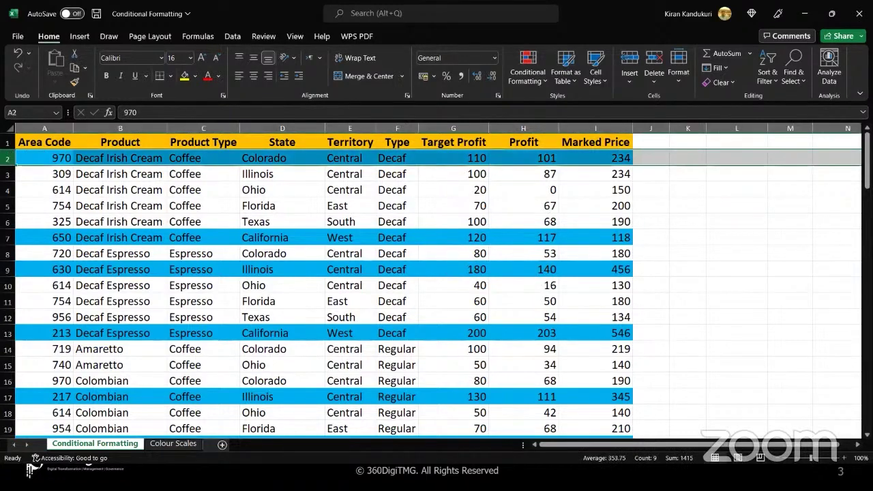
left_click(657, 212)
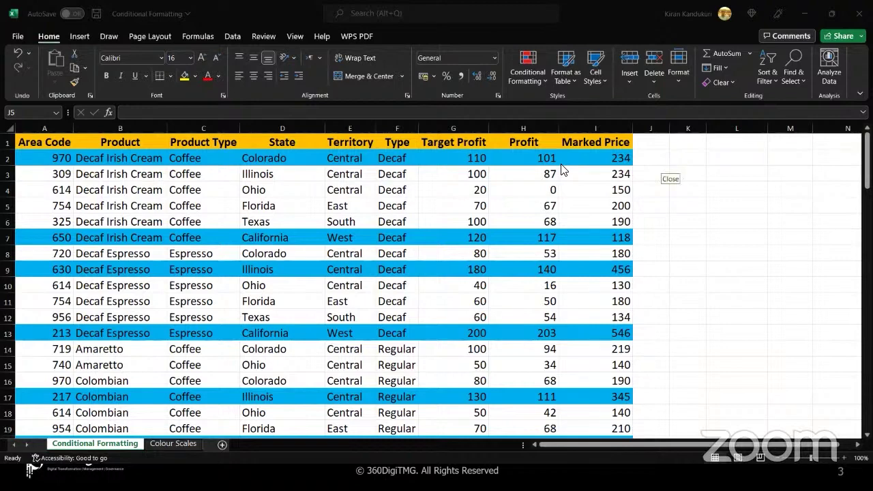
Step: Clear the conditional formatting rules from the entire sheet
left_click(641, 215)
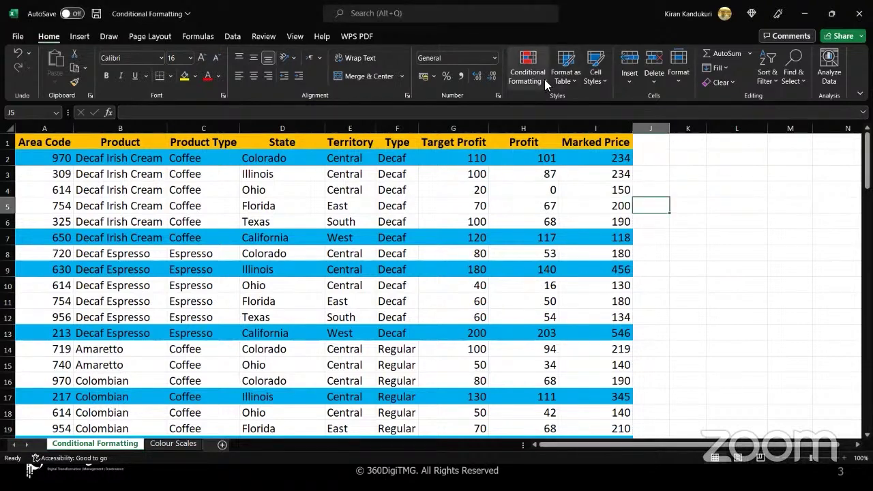
left_click(528, 68)
mouse_move(576, 251)
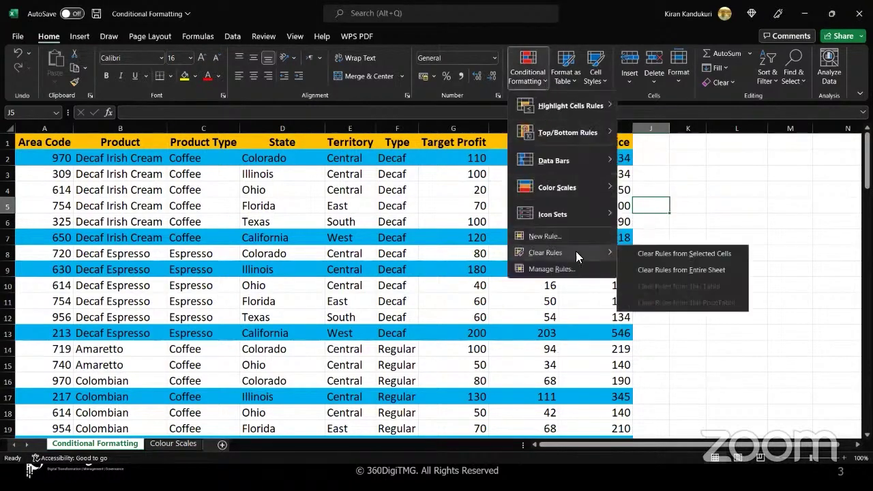
left_click(652, 270)
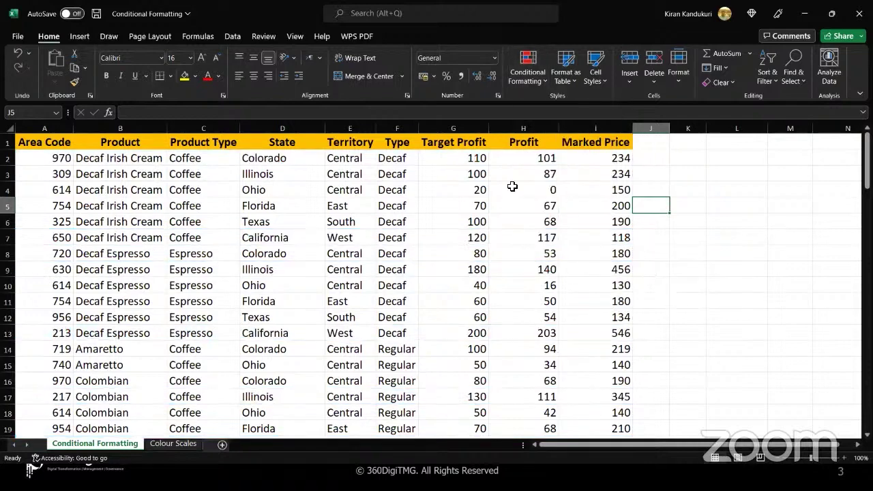
Step: Create a new formatting rule for cells A2 to I101, choosing the formula-based rule type
left_click(461, 160)
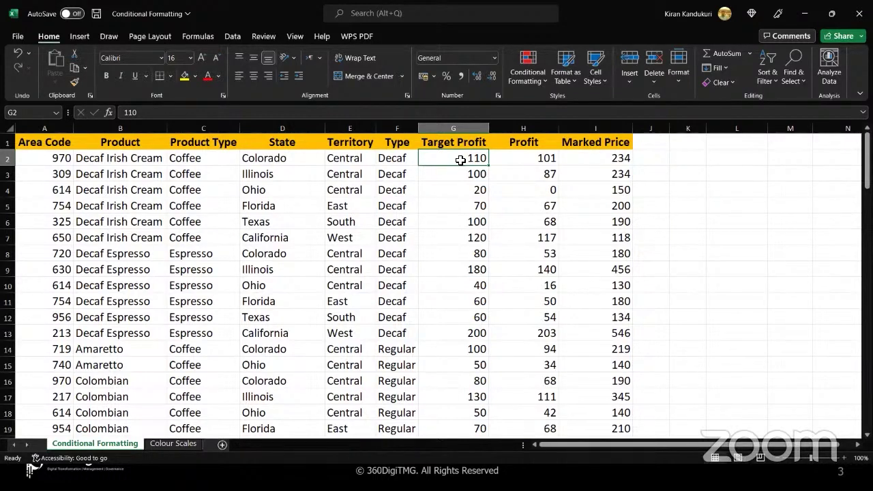
left_click(40, 160)
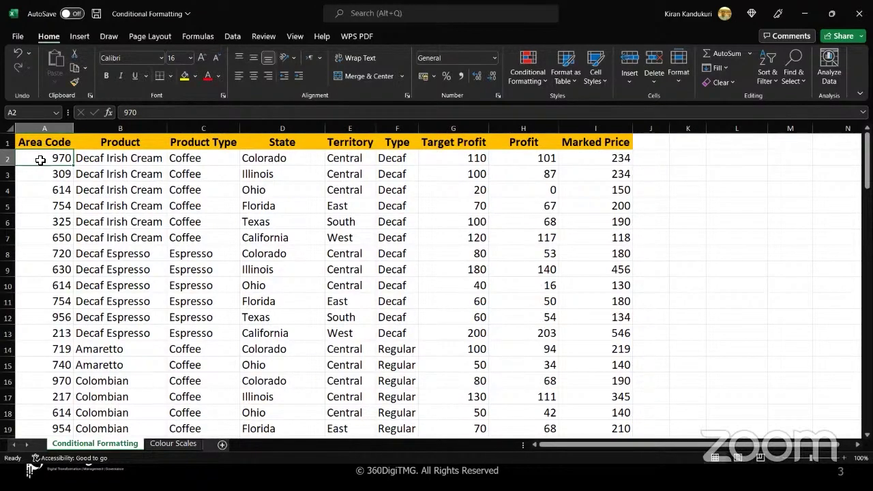
key("ctrl+shift+Right")
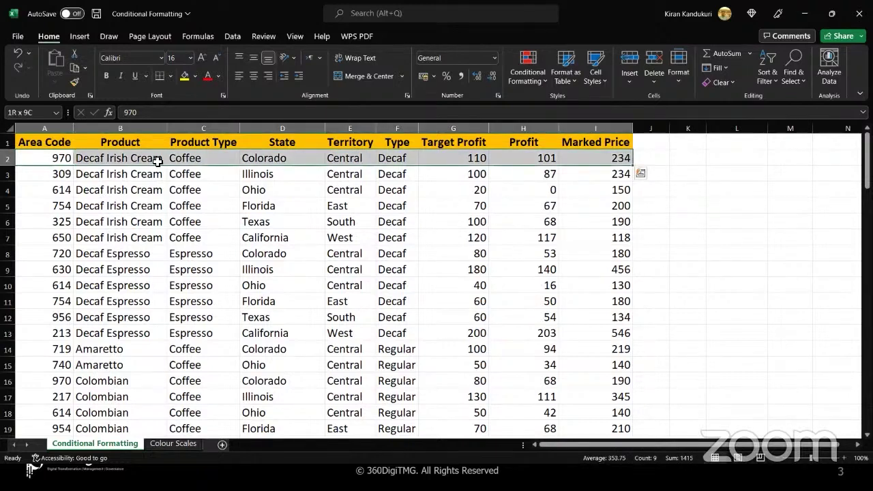
double_click(618, 166, "shift")
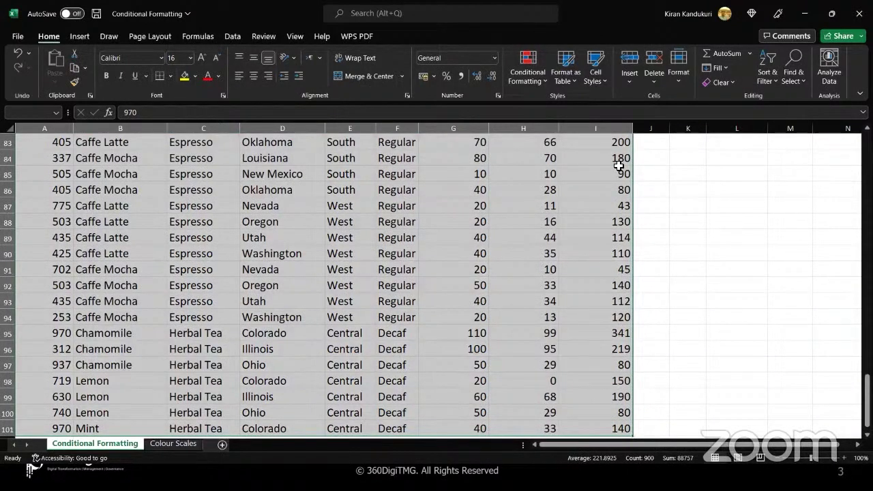
scroll(618, 165, "up", 20)
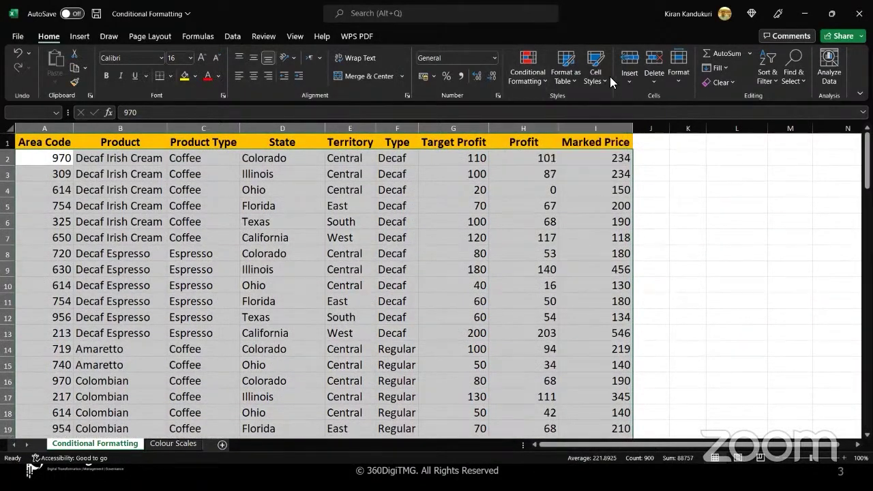
left_click(545, 82)
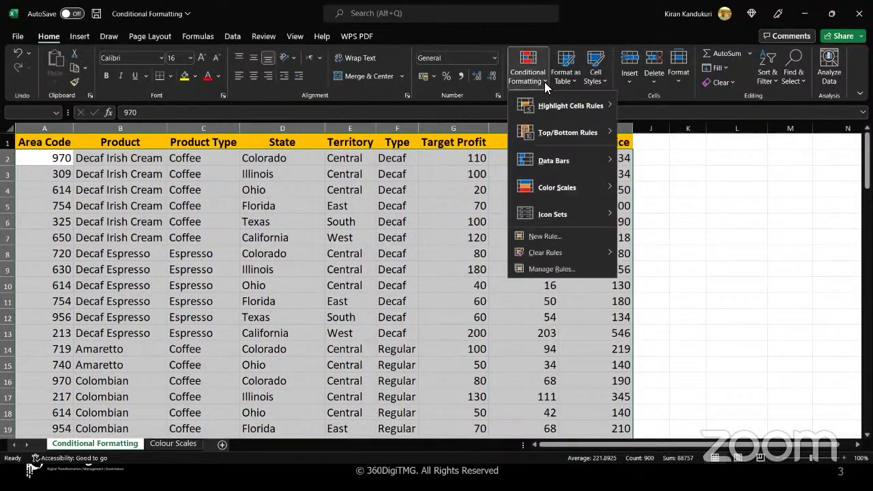
mouse_move(546, 111)
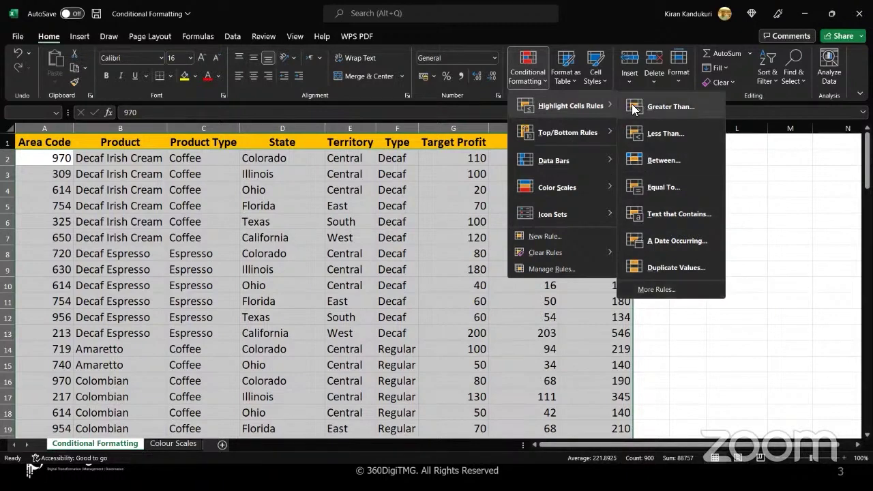
left_click(669, 292)
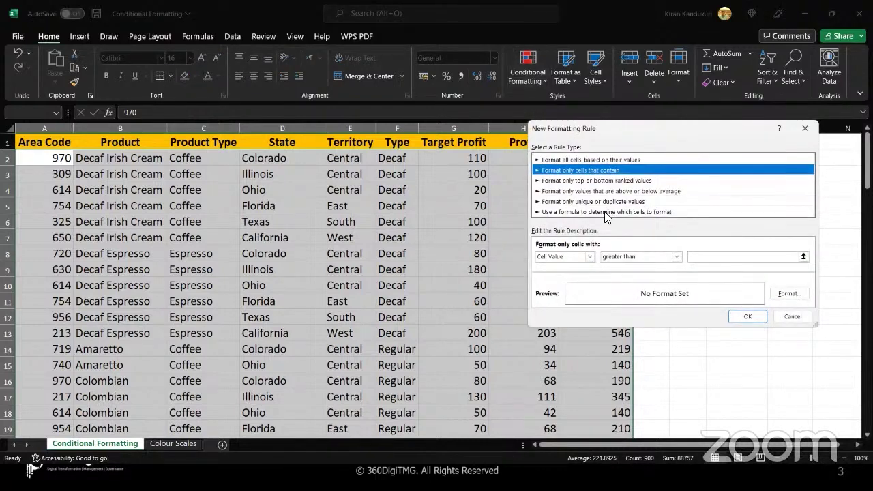
left_click(577, 212)
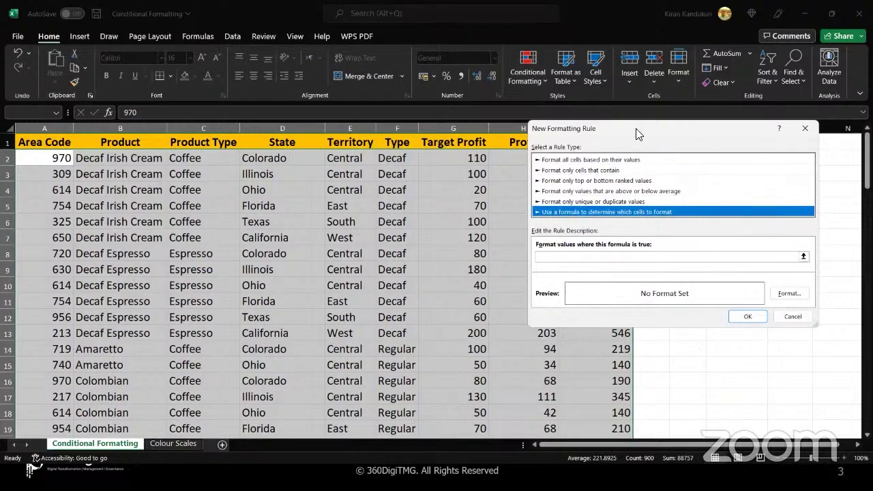
left_click_drag(637, 134, 562, 149)
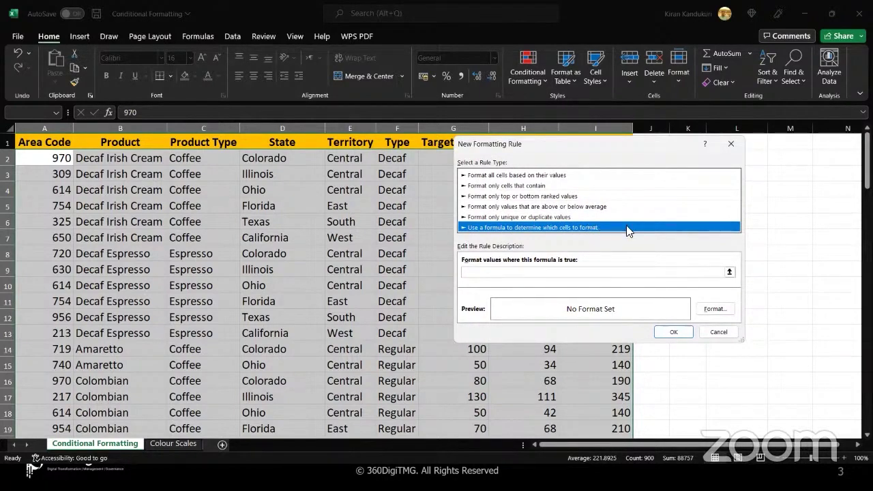
Step: Set the rule's formula to =$G2>100, keeping column G absolute and the row number relative
left_click(586, 272)
left_click(587, 274)
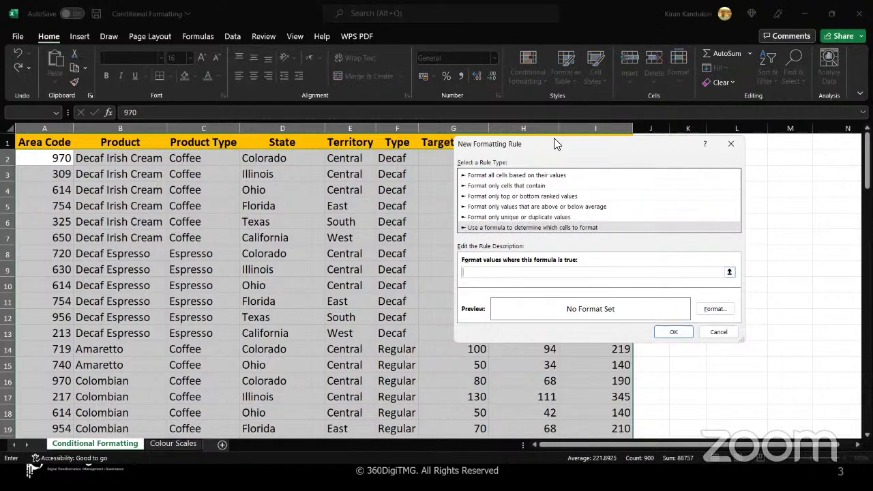
left_click_drag(554, 143, 616, 142)
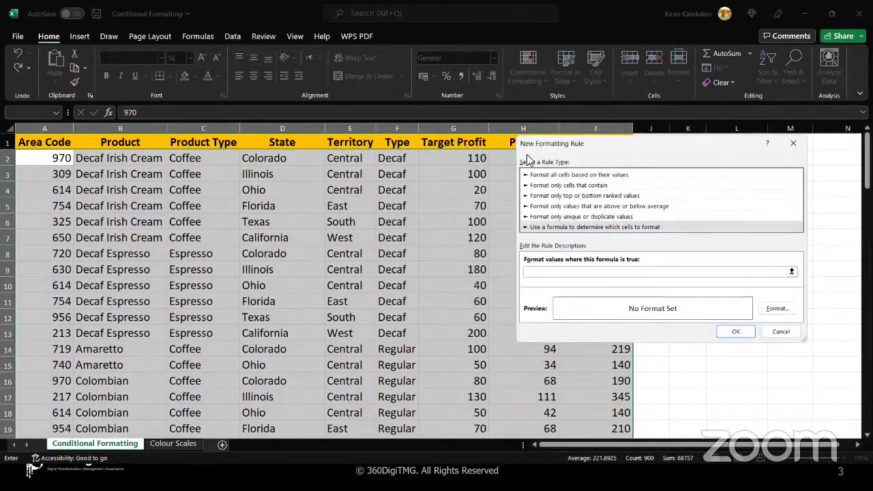
left_click(446, 157)
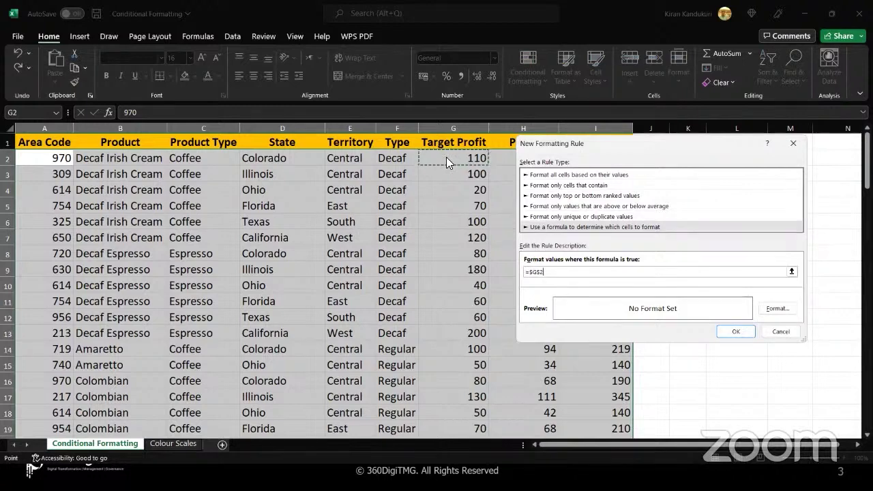
type(">100")
key("BackSpace")
Step: Set the rule's background fill to light blue and apply the rule to the selected rows
left_click(776, 309)
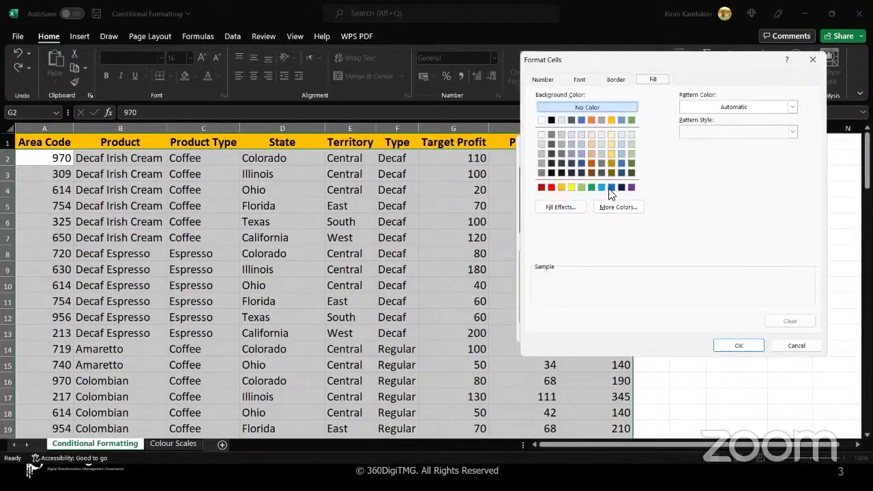
left_click(600, 188)
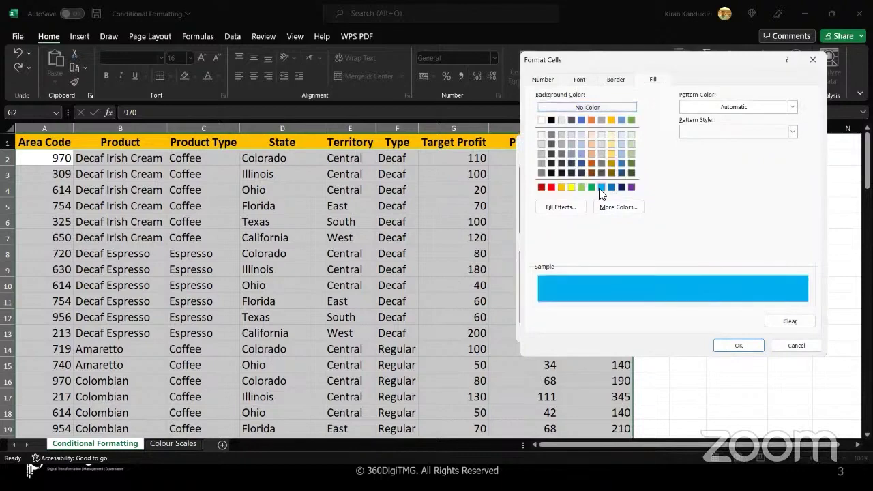
left_click(737, 345)
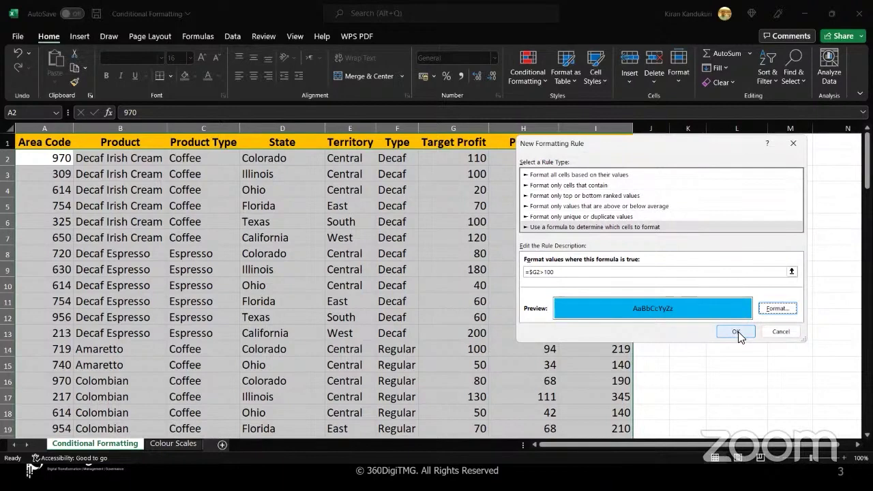
left_click(737, 331)
left_click(738, 332)
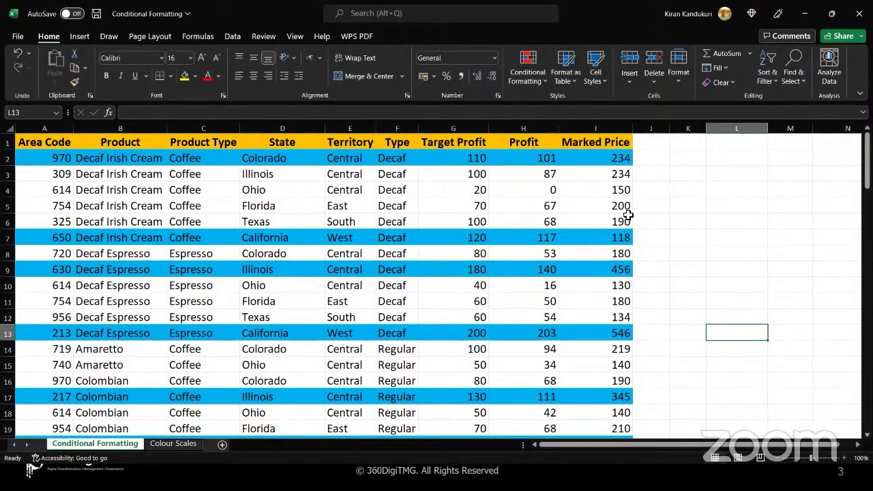
left_click(629, 219)
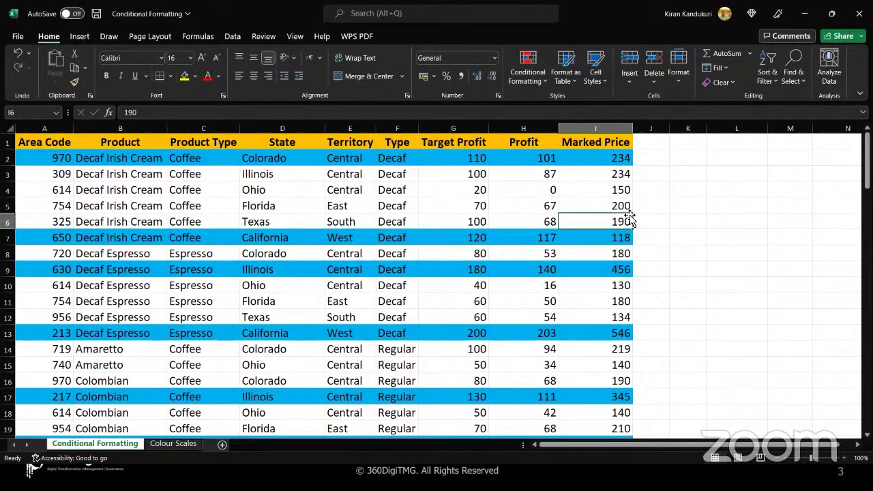
left_click(594, 189)
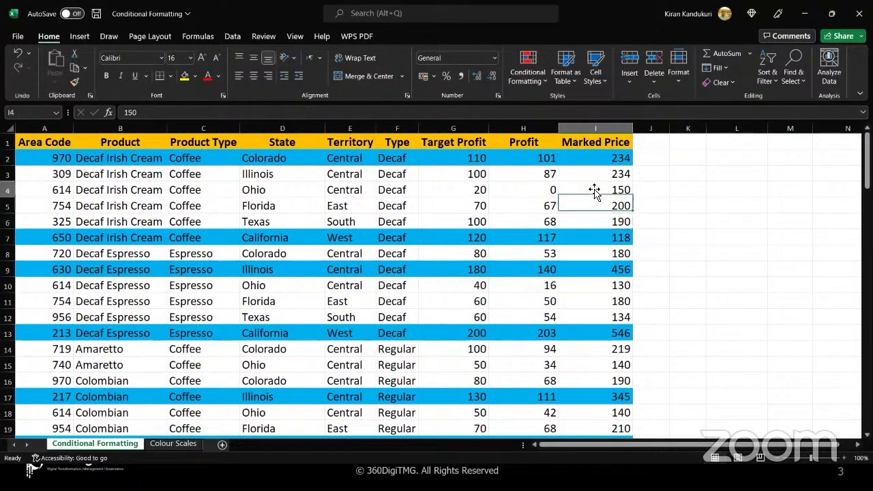
left_click(647, 183)
left_click(677, 184)
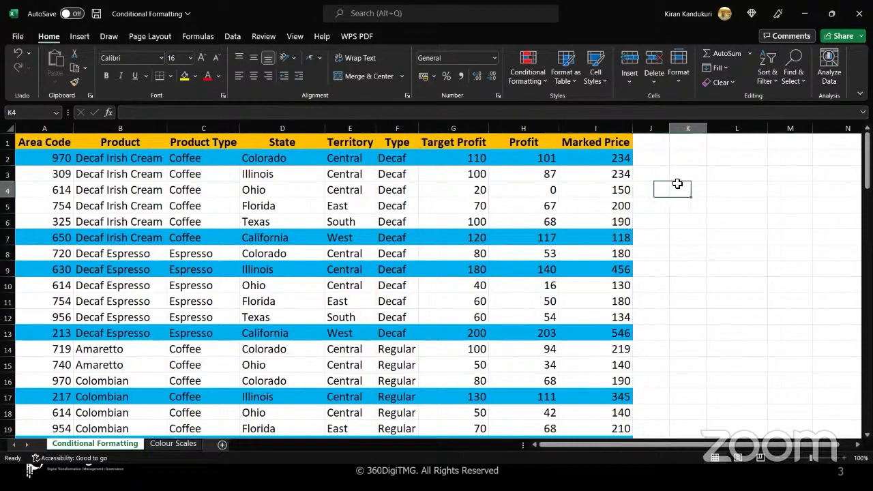
type("k")
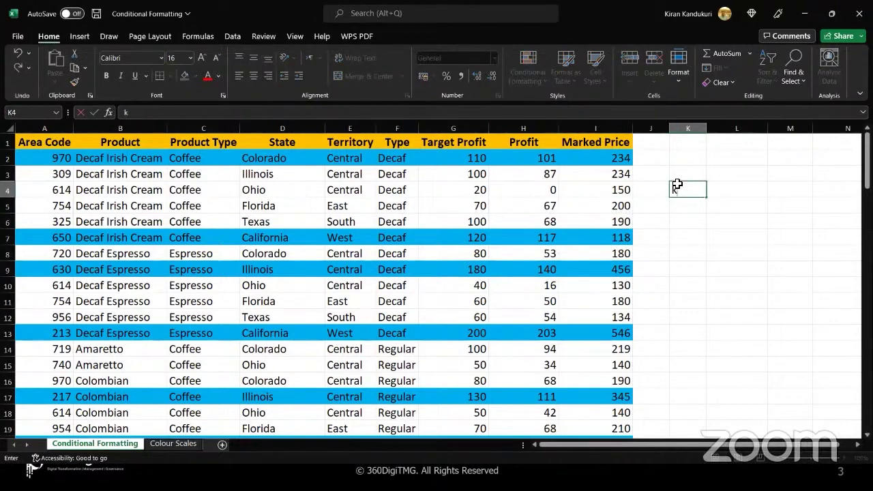
type("@")
key("BackSpace")
key("BackSpace")
Step: Label the empty cells K3, K4 and L4 beside the data with their own cell addresses
key("Up")
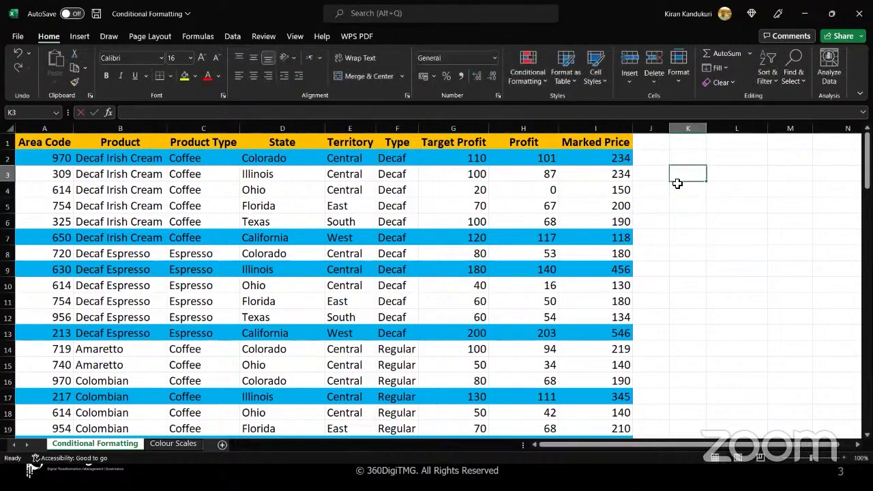
type("K3")
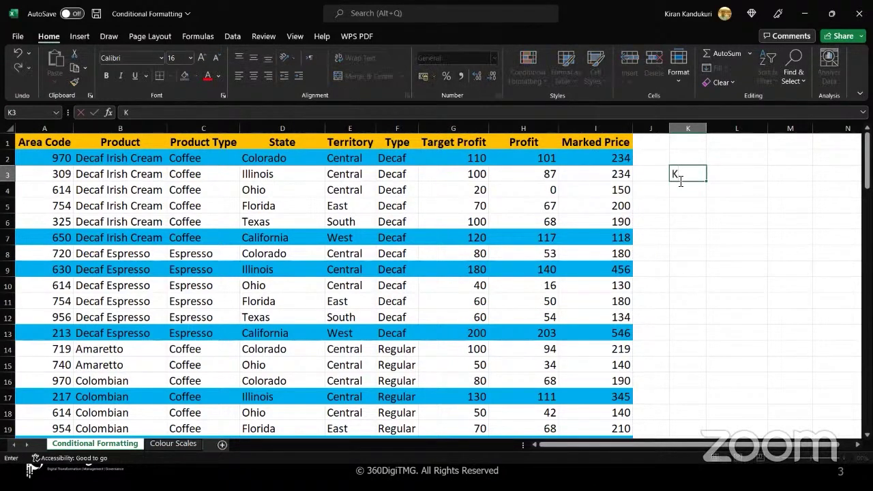
left_click(692, 194)
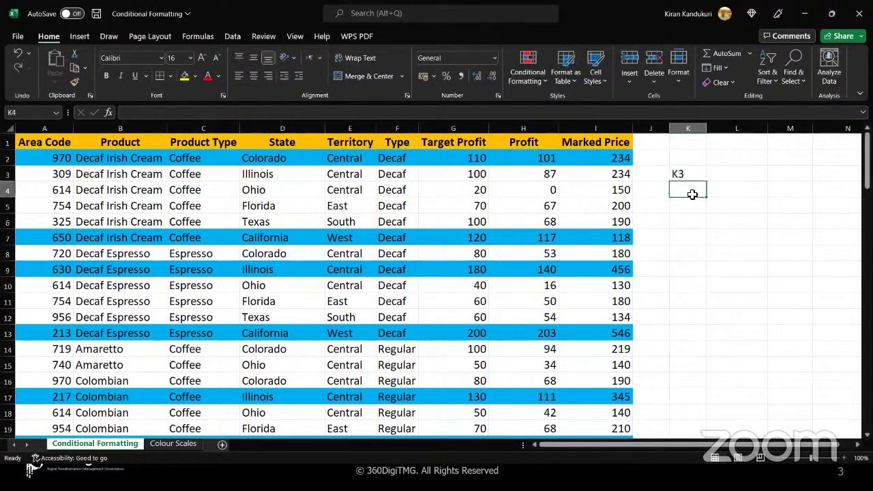
type("K4")
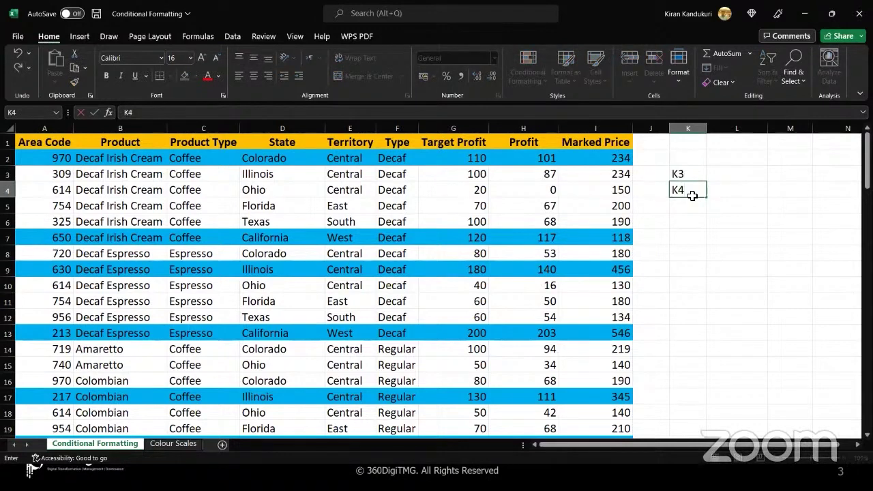
key("Tab")
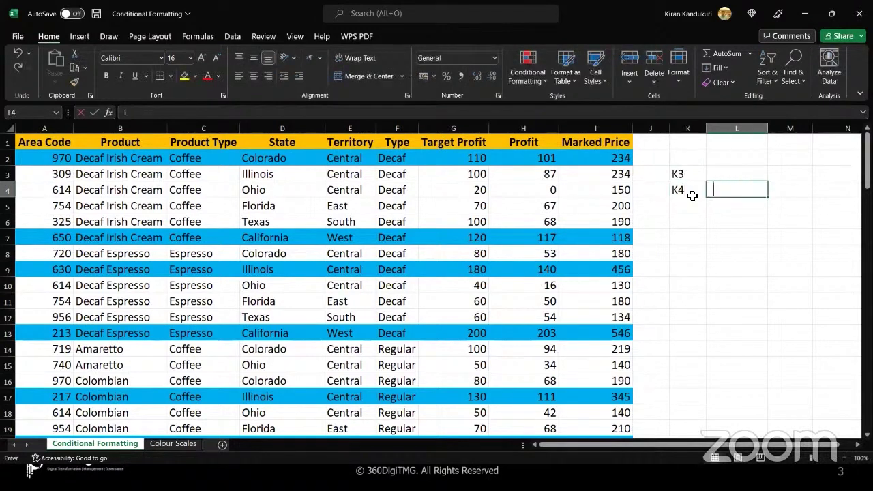
type("L4")
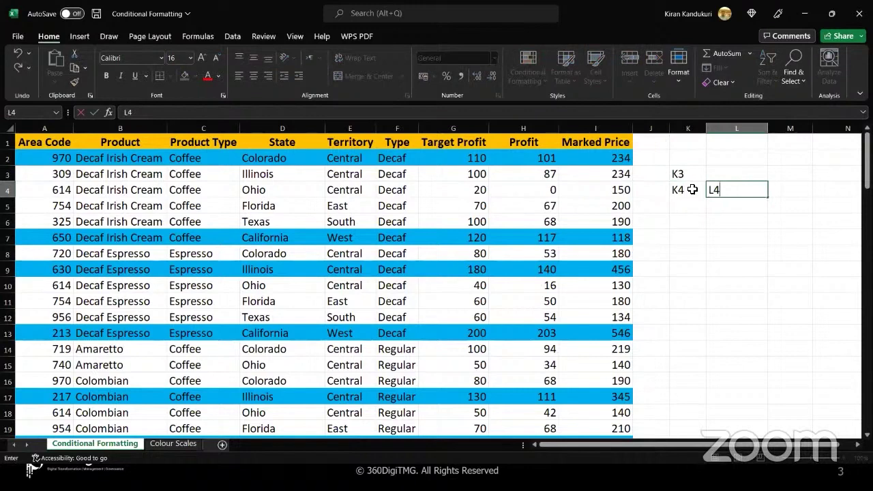
key("shift+Return")
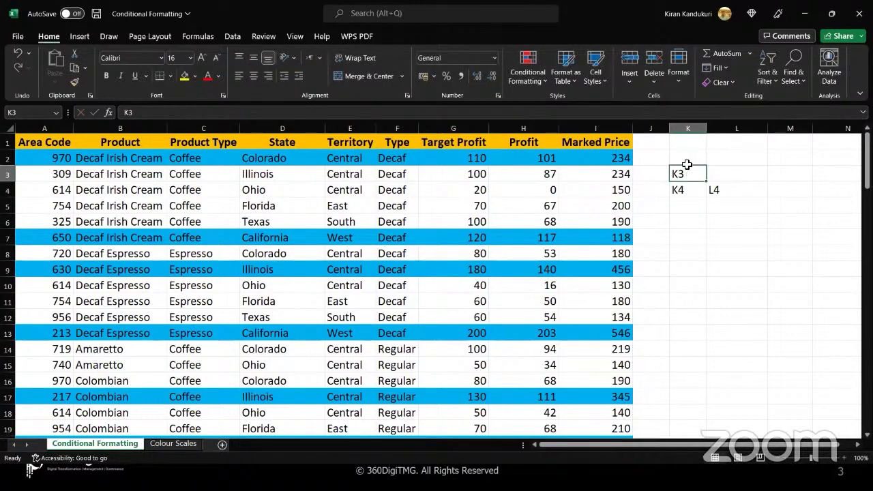
Step: Delete the address labels from cells K3, K4 and L4
left_click(692, 192)
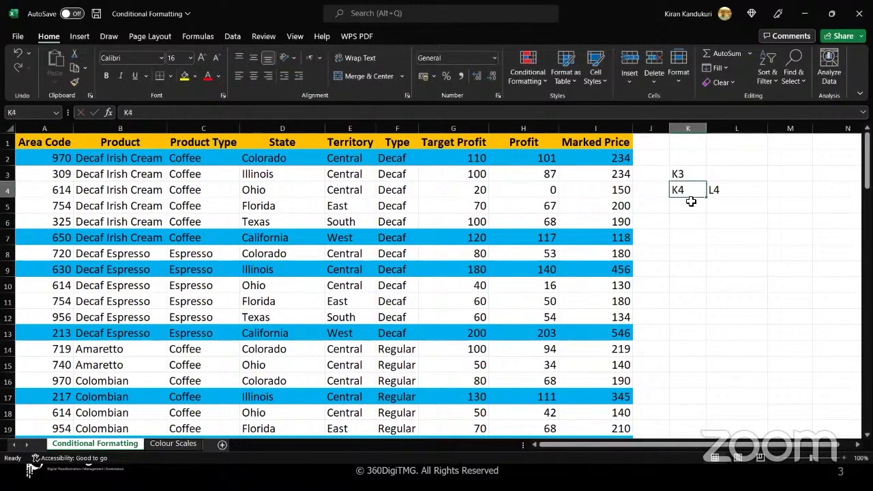
left_click(691, 205)
left_click_drag(690, 172, 721, 190)
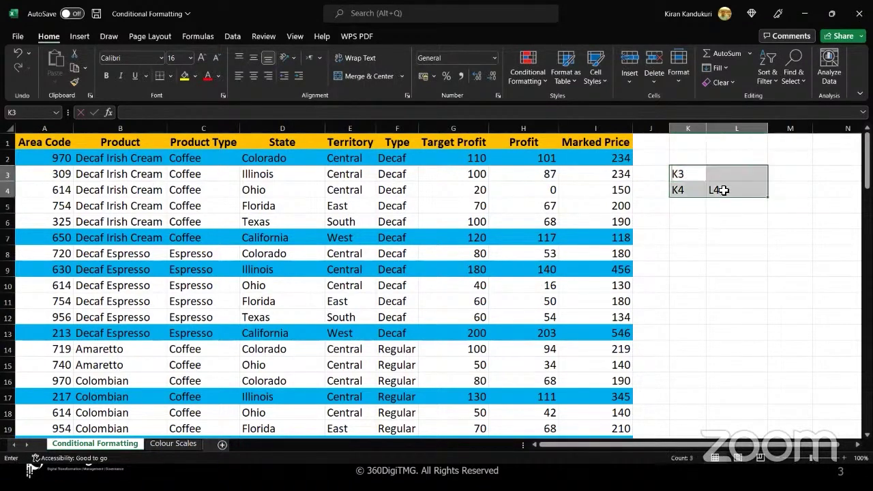
left_click(691, 189)
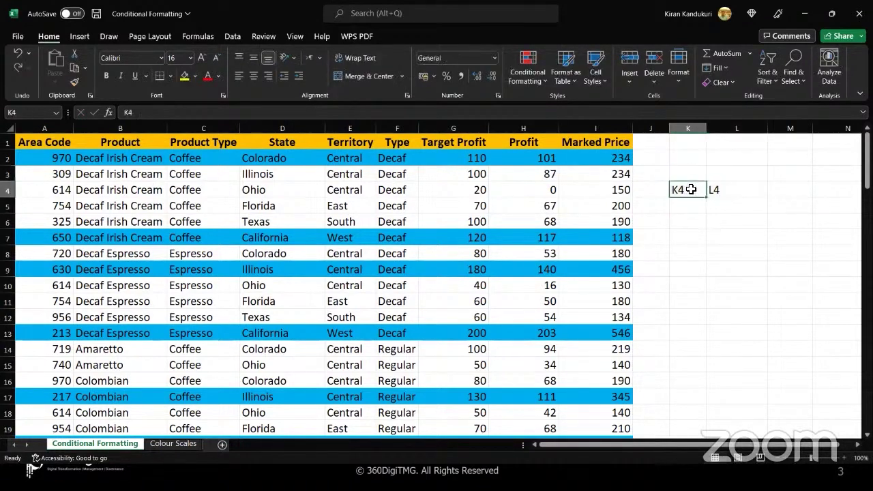
key("Delete")
left_click(723, 190)
key("Delete")
left_click(653, 222)
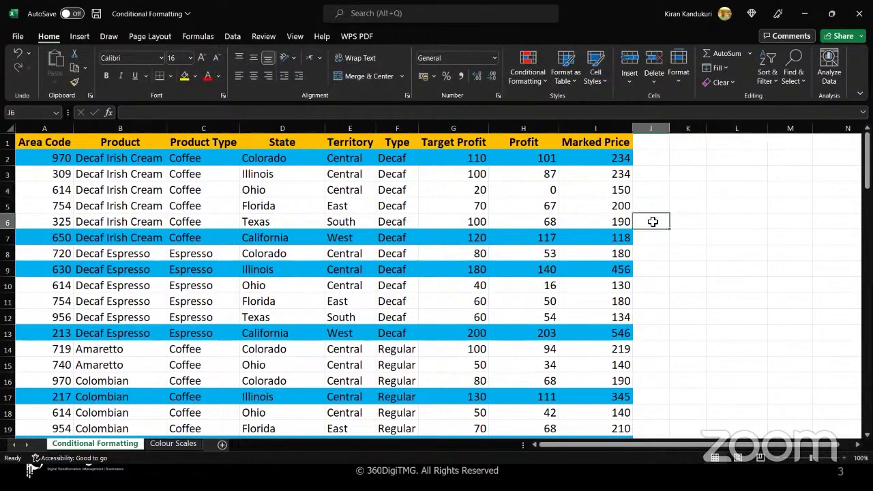
Step: Clear all conditional formatting rules from the entire sheet
left_click(541, 81)
mouse_move(582, 254)
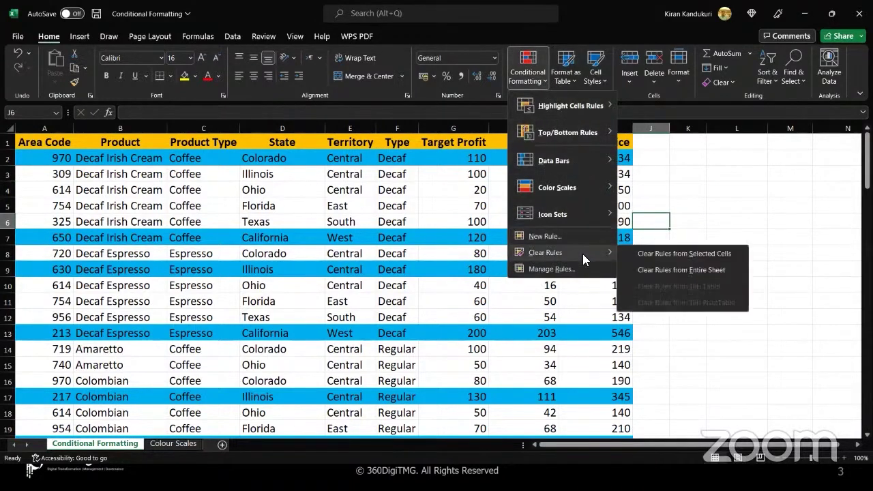
left_click(674, 271)
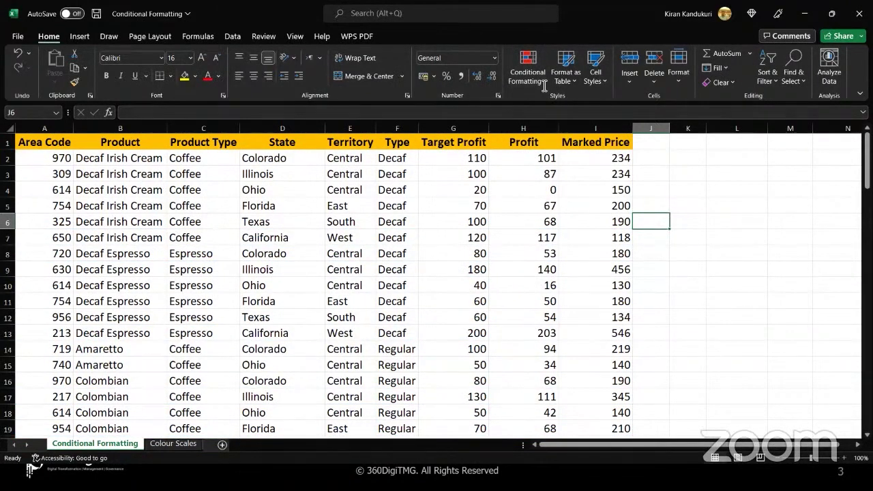
Step: Apply the blue gradient-fill data bars to the Target Profit values in G2:G101
left_click(542, 81)
mouse_move(556, 138)
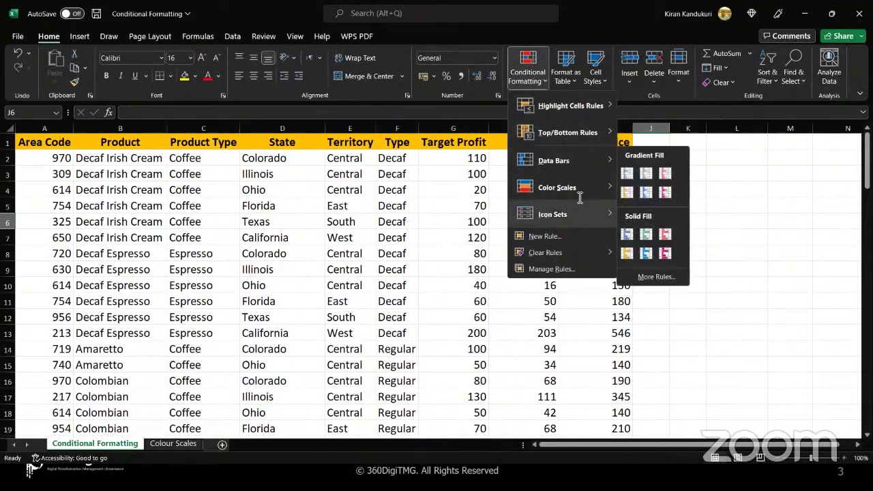
mouse_move(578, 161)
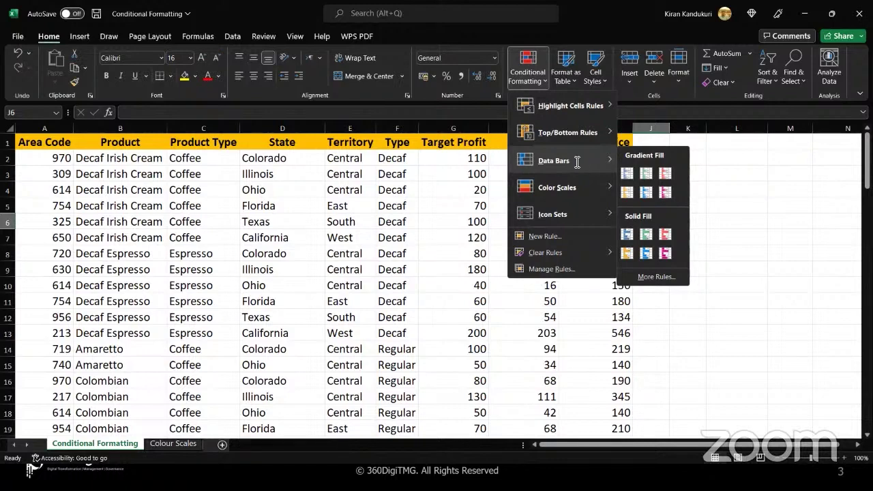
left_click(453, 162)
left_click(452, 161)
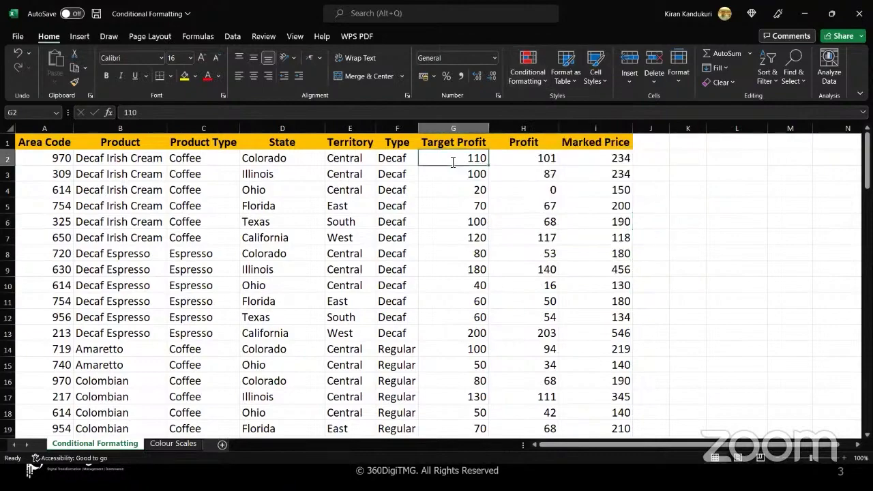
key("ctrl+shift+Down")
scroll(453, 161, "up", 20)
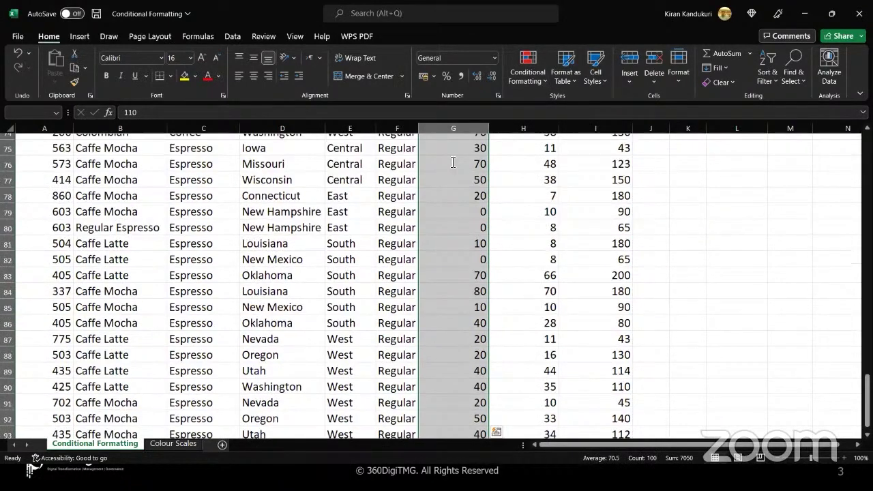
left_click(539, 76)
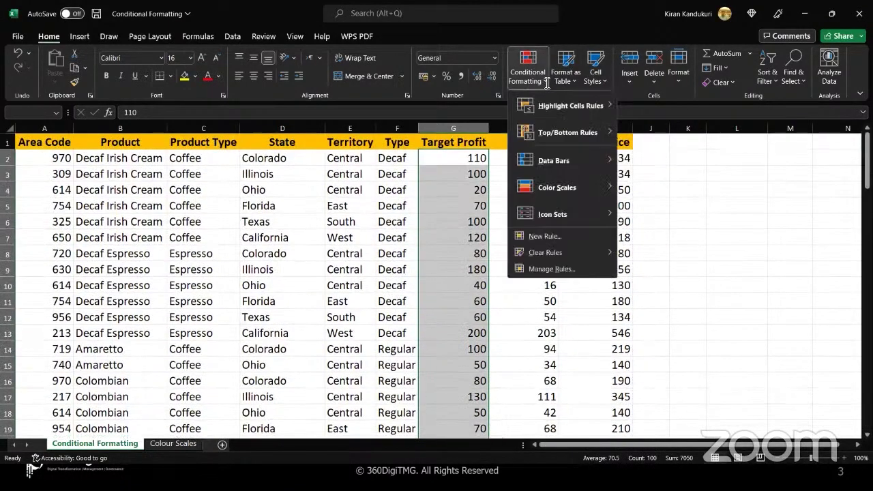
mouse_move(549, 161)
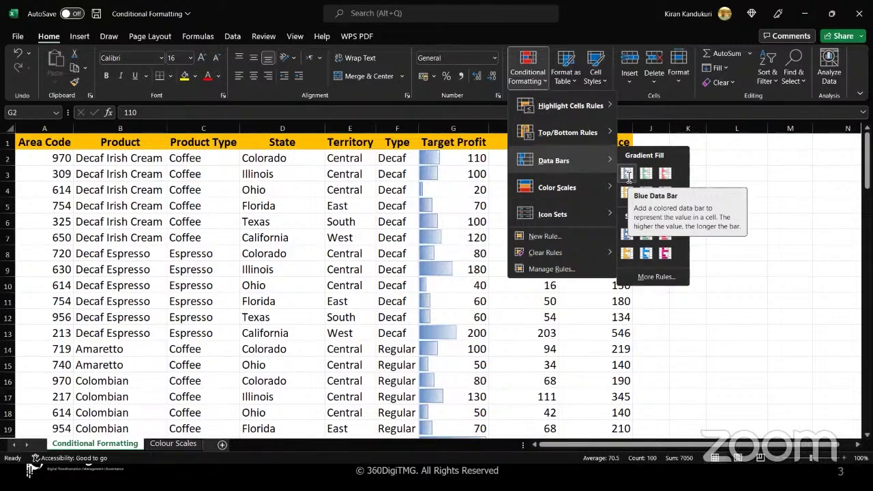
left_click(628, 176)
left_click(458, 161)
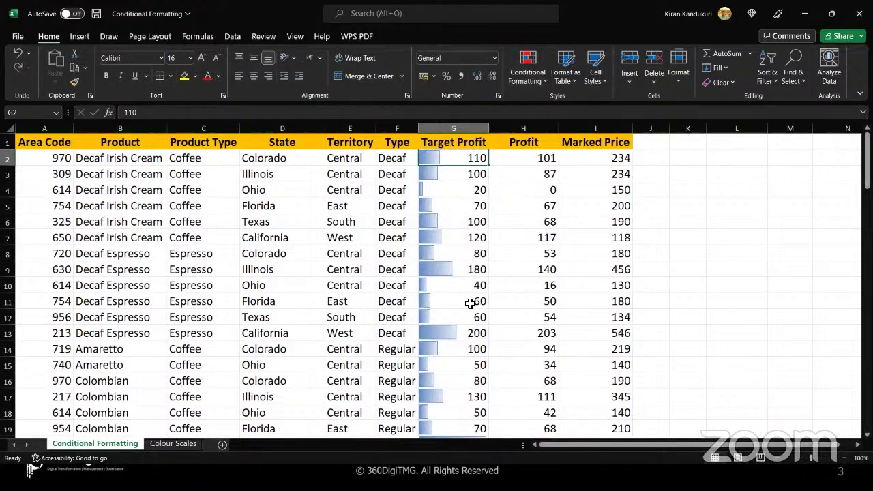
Step: Examine the data bars along the whole Target Profit column, comparing bar lengths with the cell values
scroll(470, 303, "down", 3)
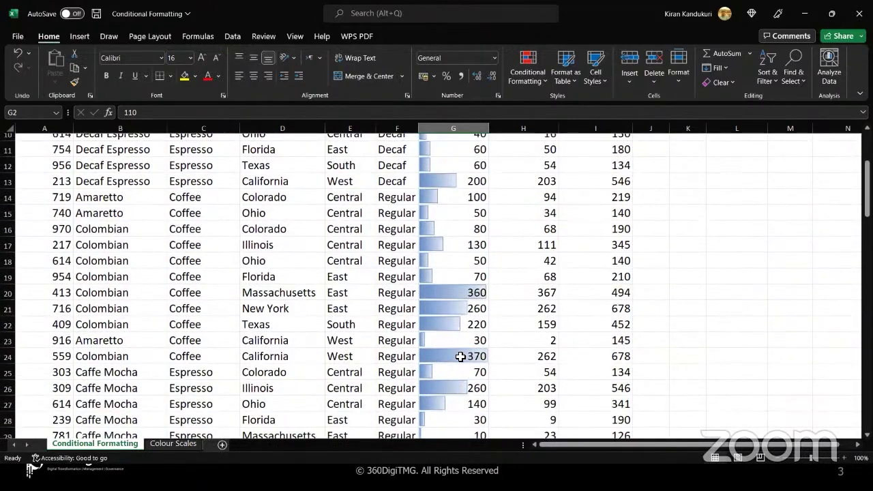
scroll(460, 356, "down", 1)
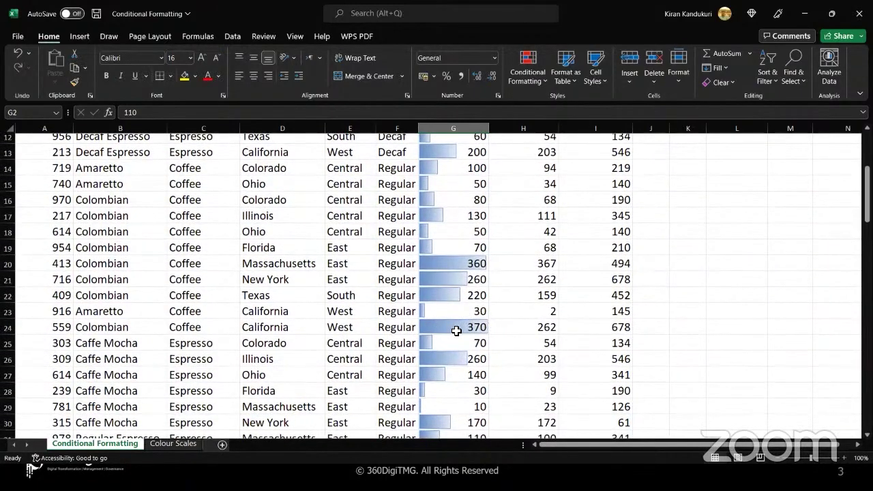
scroll(457, 331, "down", 3)
scroll(456, 331, "down", 10)
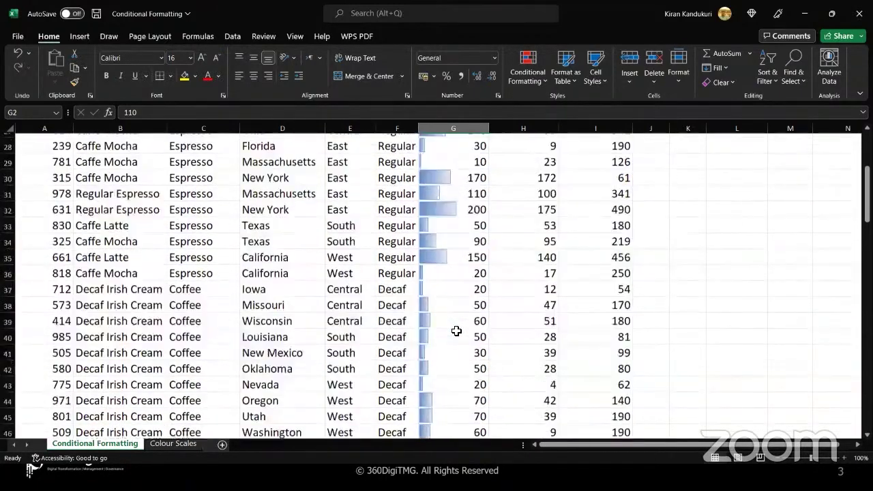
scroll(456, 331, "down", 9)
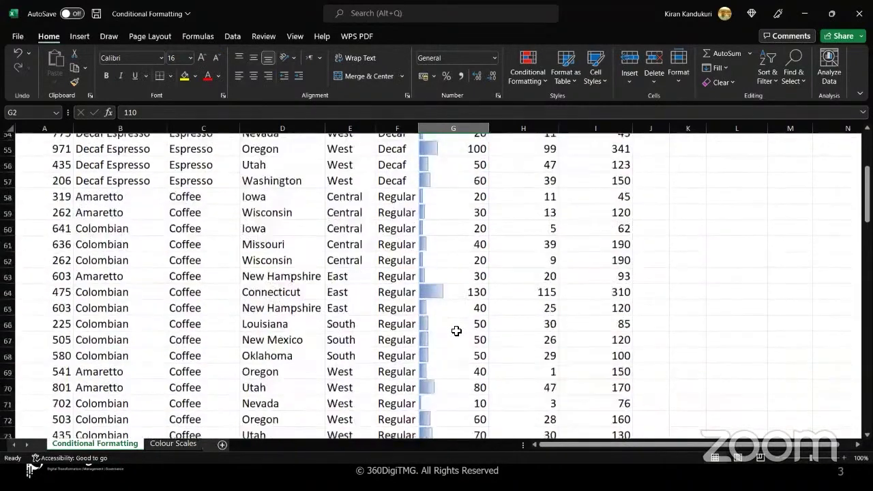
scroll(456, 331, "down", 5)
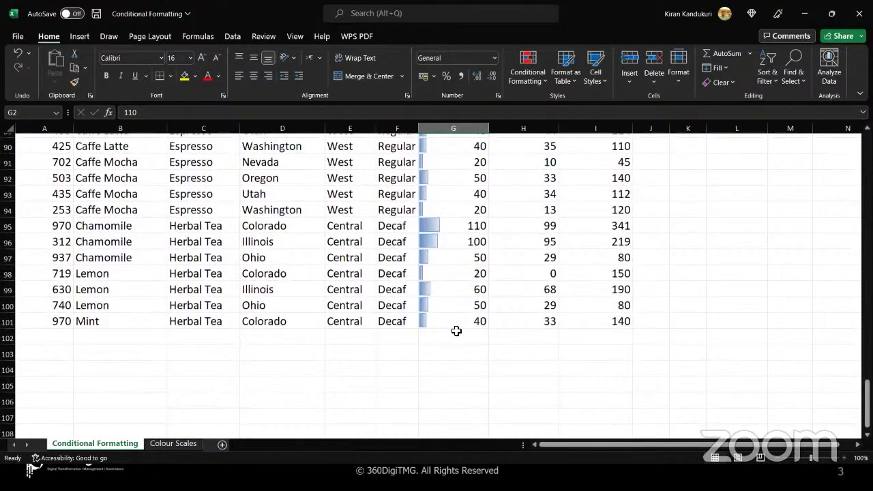
scroll(456, 331, "up", 16)
scroll(456, 331, "up", 9)
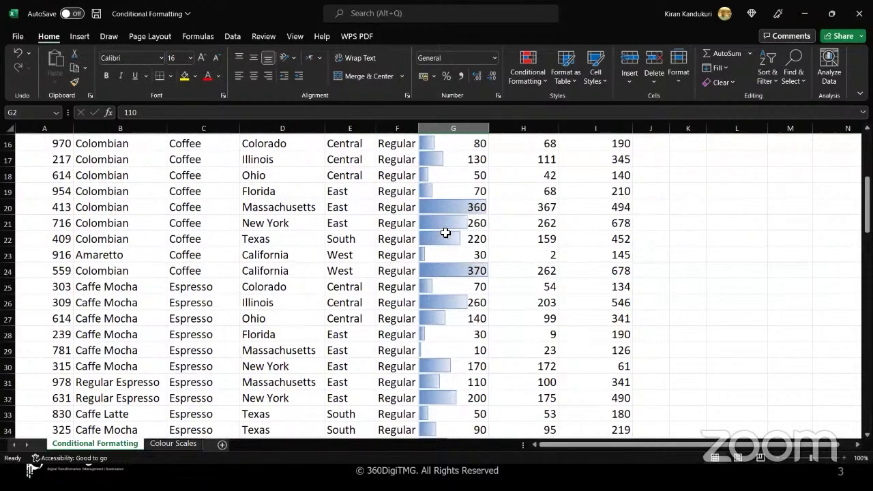
scroll(445, 233, "up", 5)
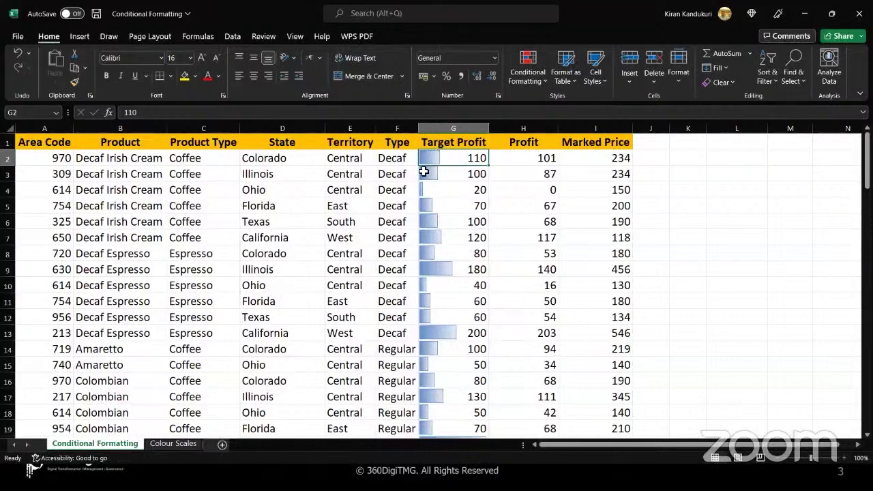
Step: Set the Target Profit, Profit and Marked Price columns to a width of 15, and reset them to a larger equal width
left_click(468, 128)
left_click_drag(495, 128, 578, 126)
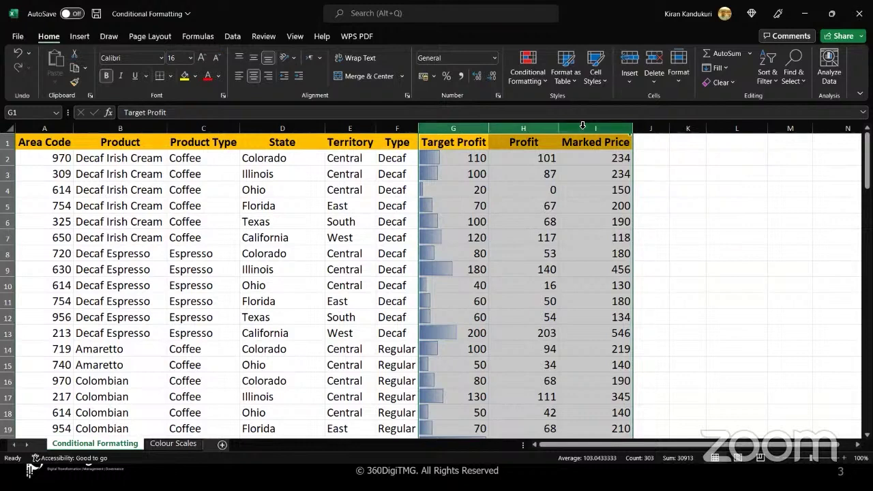
left_click(678, 80)
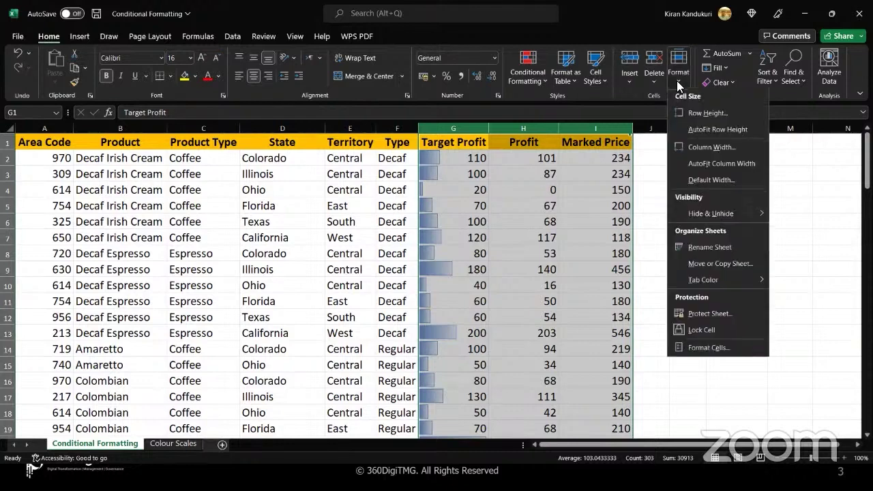
left_click(694, 149)
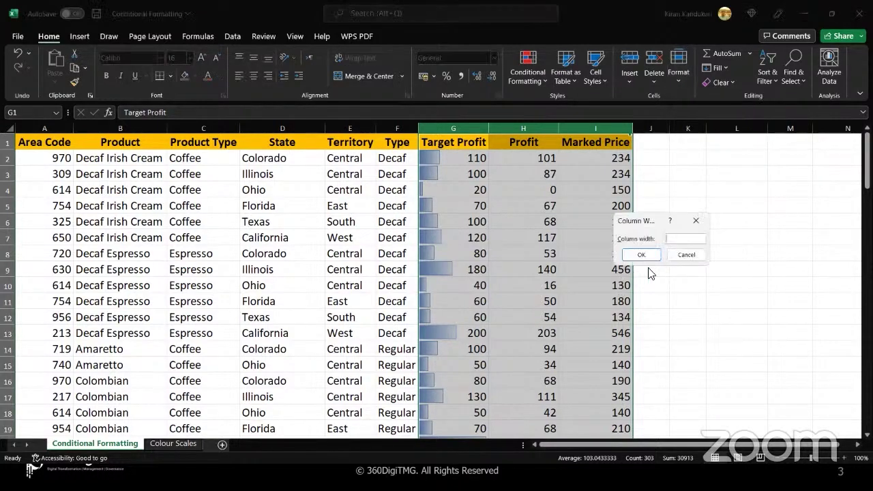
type("15")
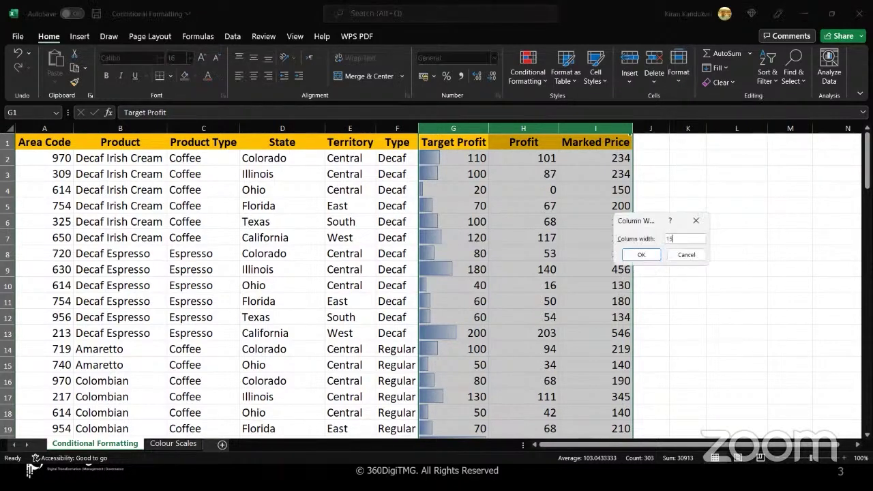
left_click(641, 255)
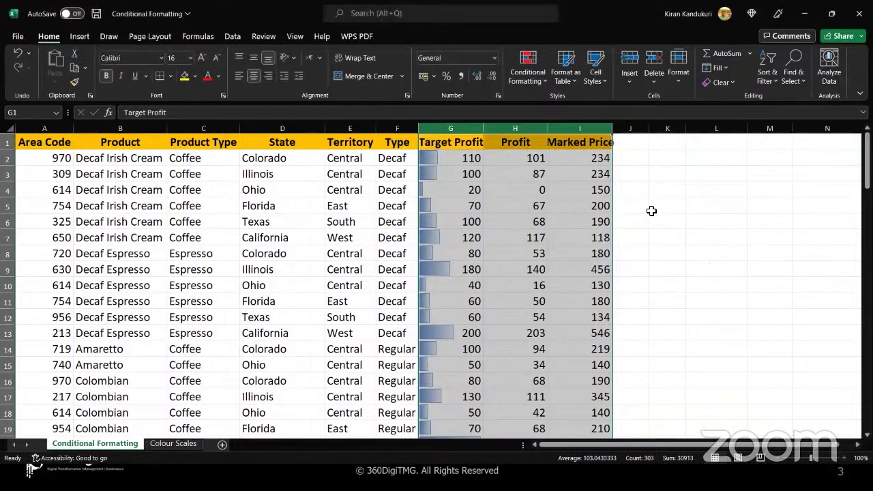
left_click(675, 80)
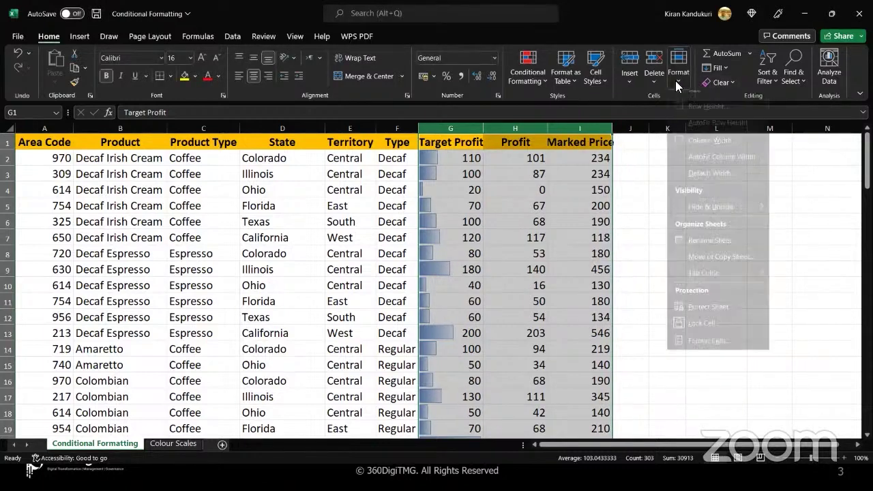
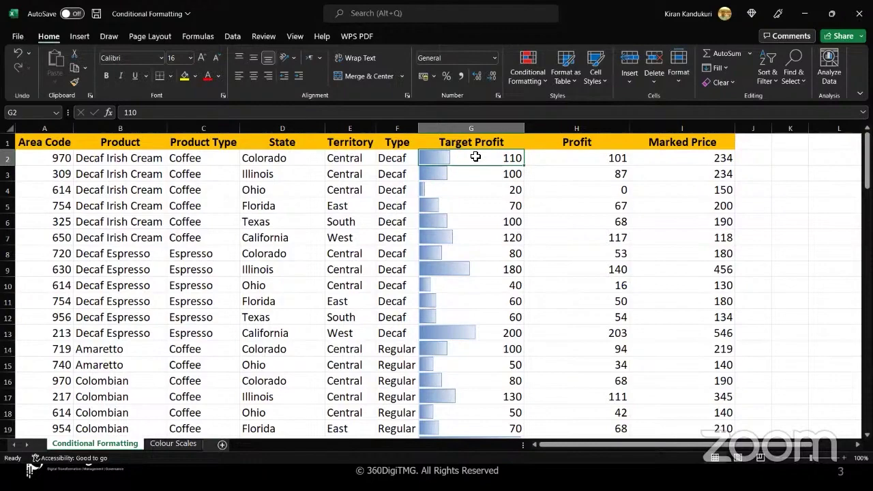
Step: Edit the data bar rule on the Target Profit values in G2:G101 to show only the bars, and apply the change
key("ctrl+shift+Down")
scroll(475, 157, "up", 20)
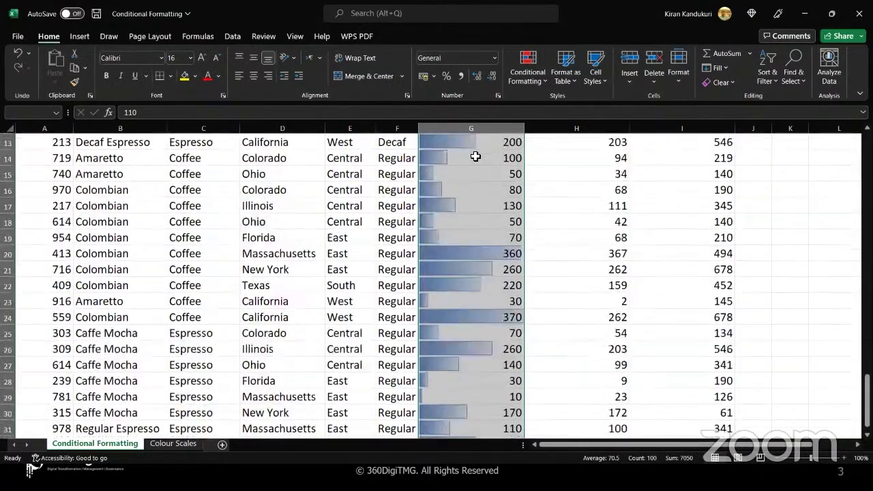
scroll(475, 157, "up", 4)
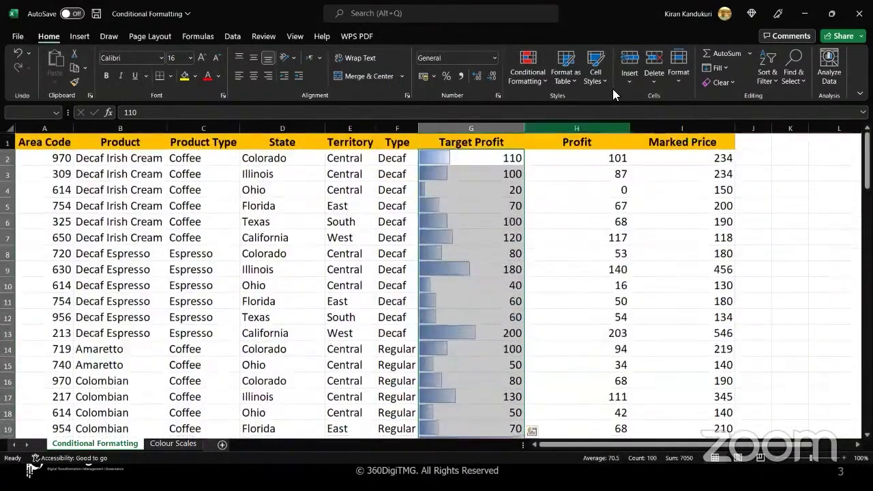
left_click(543, 82)
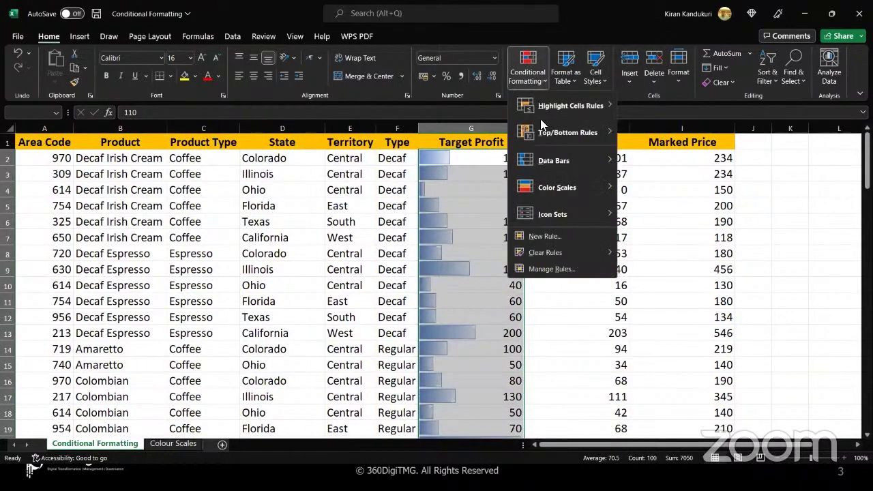
left_click(568, 273)
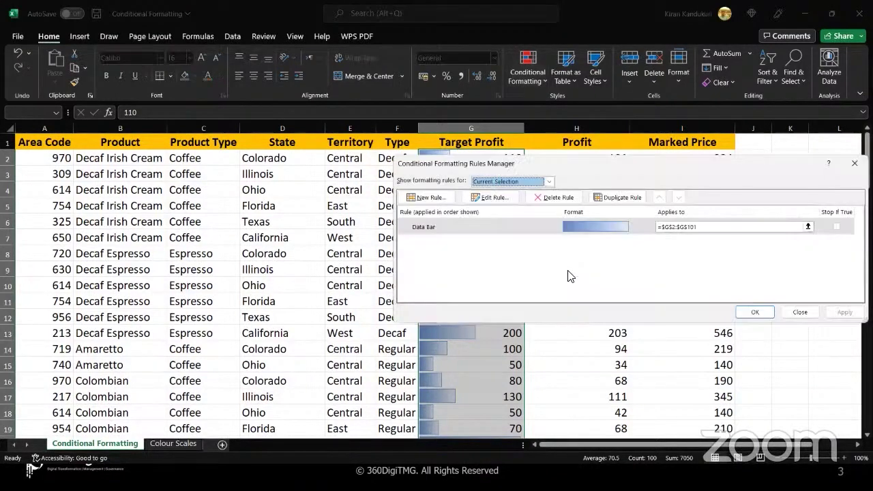
left_click(525, 226)
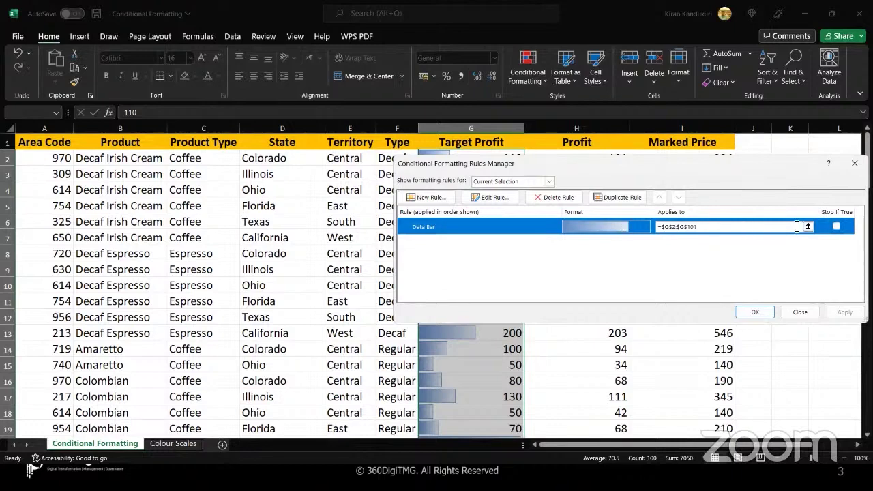
left_click(495, 202)
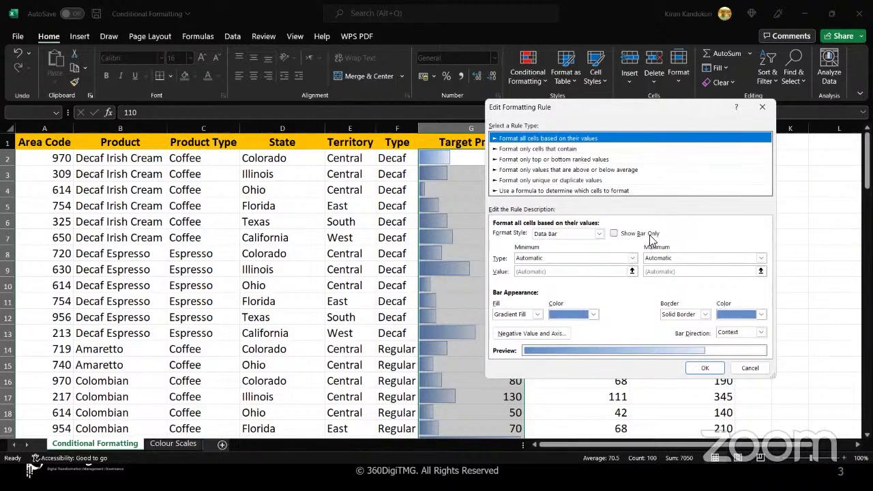
left_click(613, 234)
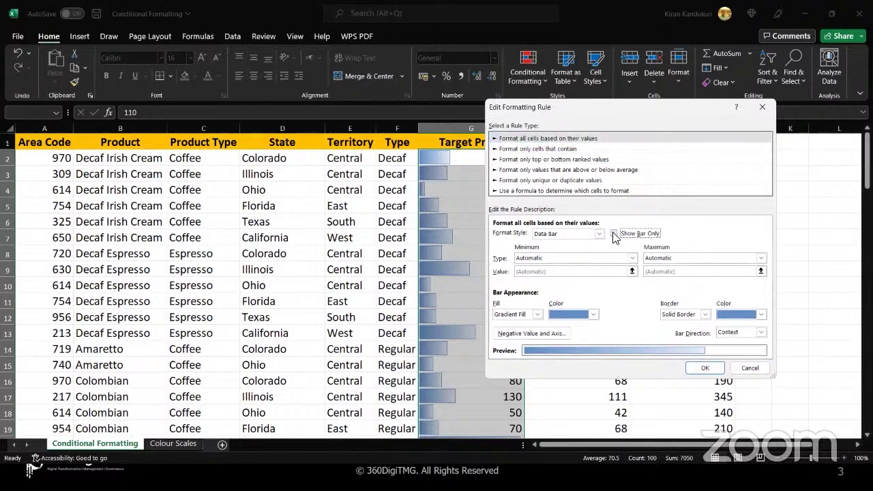
left_click_drag(554, 111, 604, 106)
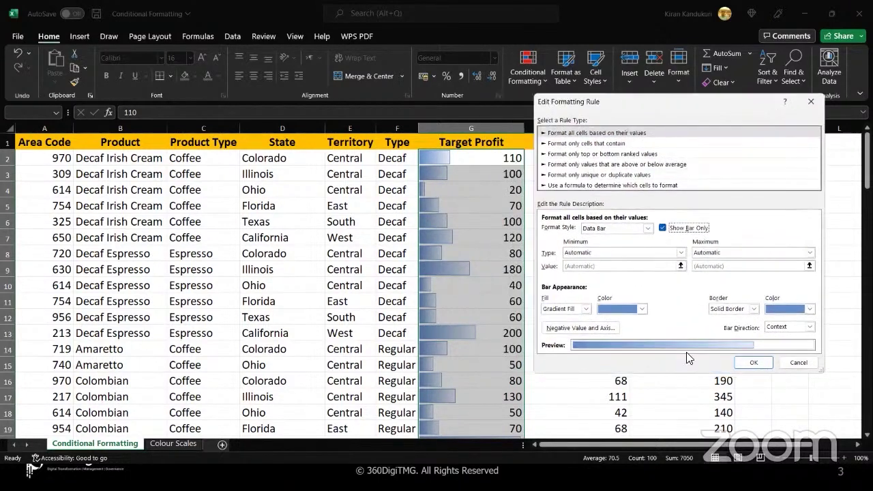
left_click(751, 363)
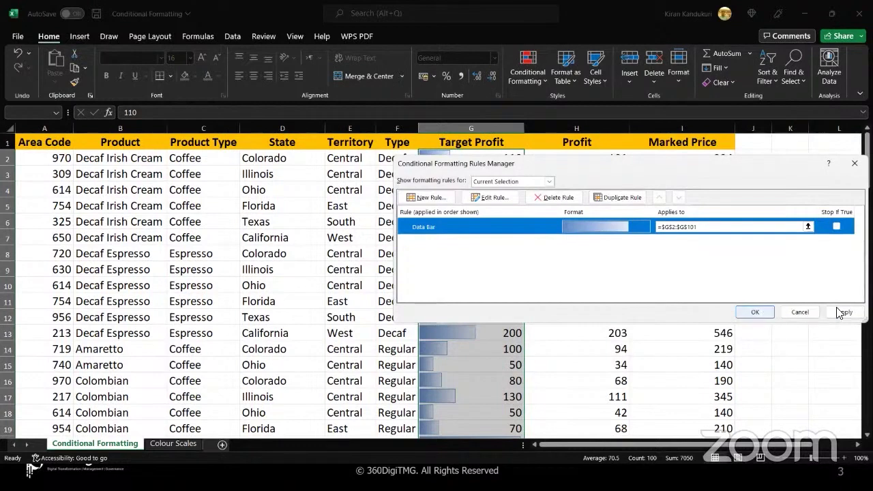
left_click(843, 312)
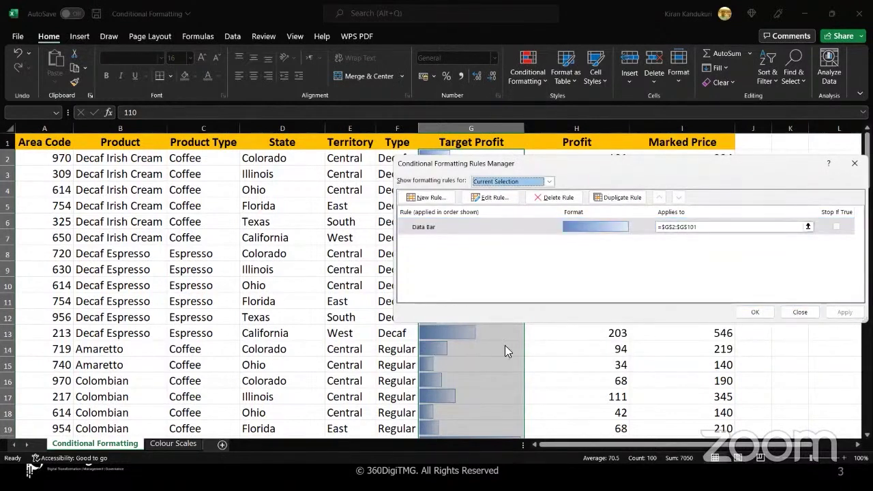
left_click(744, 312)
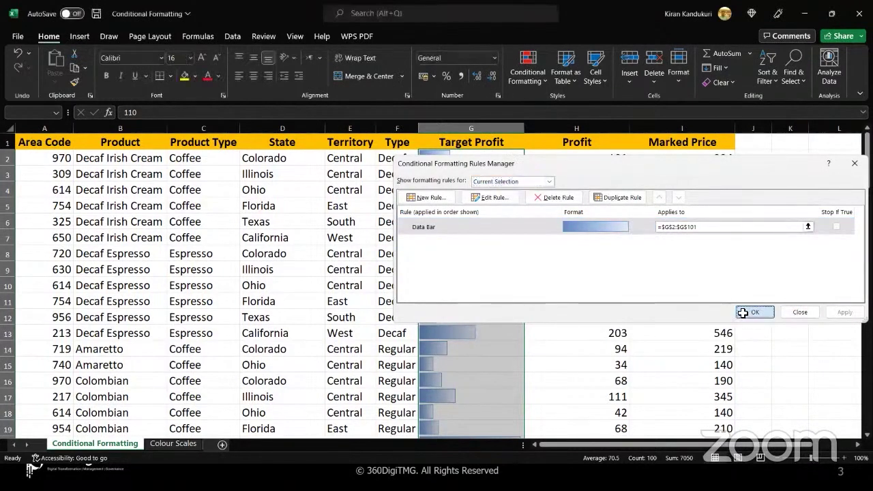
left_click(499, 201)
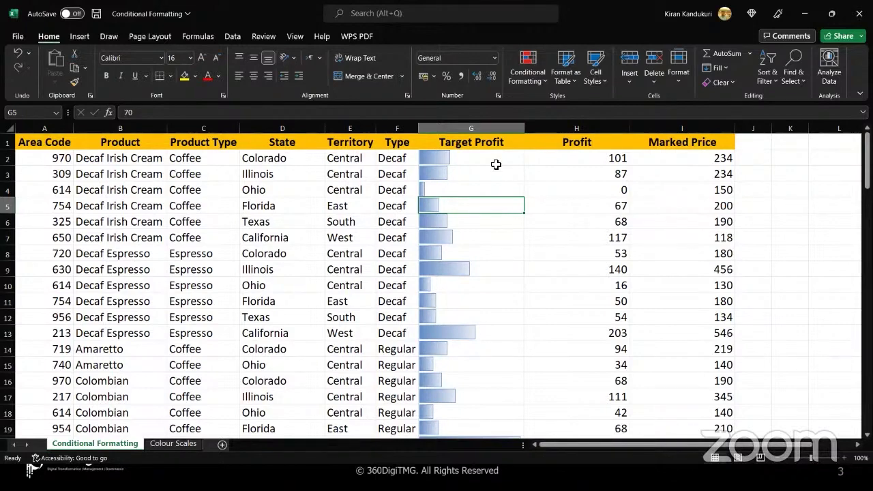
Step: Examine the bar-only Target Profit cells from G2 down to G24, comparing short and long bars with their underlying values
left_click_drag(495, 164, 495, 196)
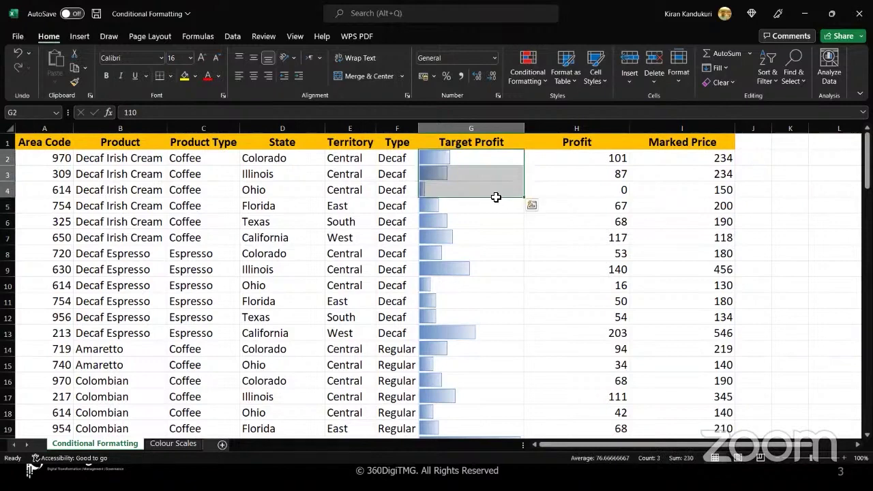
left_click(496, 197)
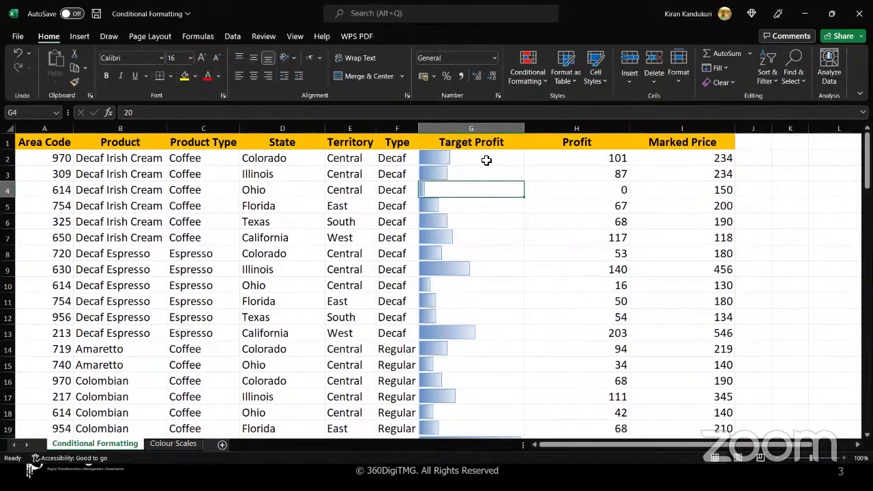
left_click_drag(487, 160, 489, 266)
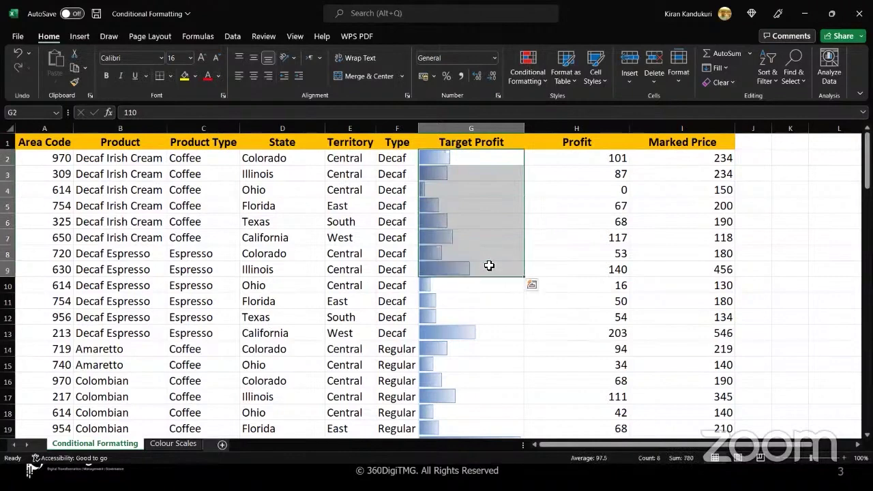
left_click(489, 265)
scroll(487, 265, "down", 2)
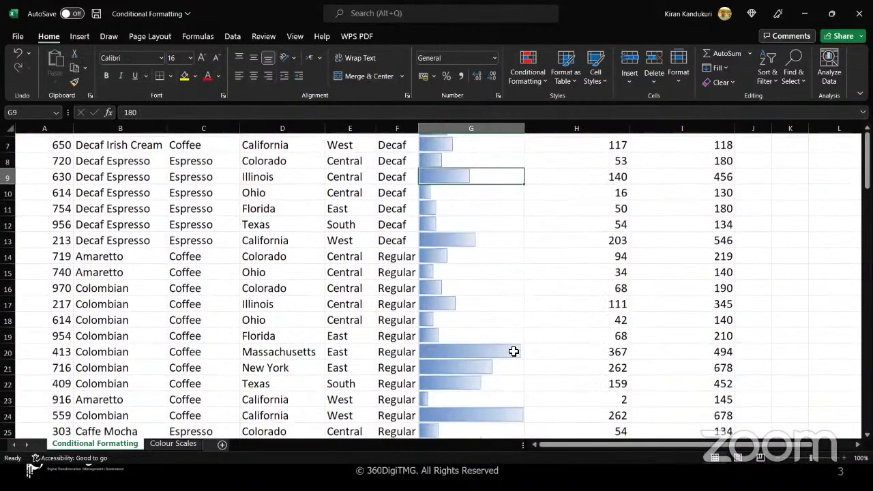
left_click(509, 414)
scroll(498, 340, "down", 1)
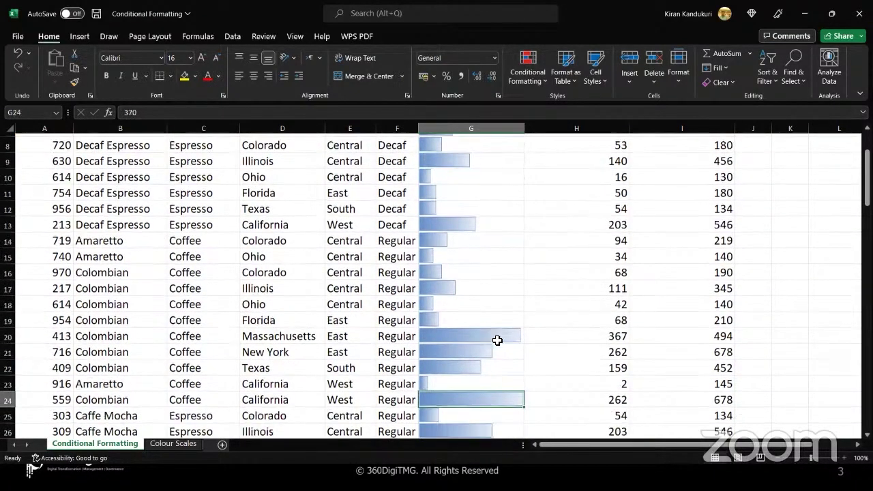
scroll(497, 340, "down", 1)
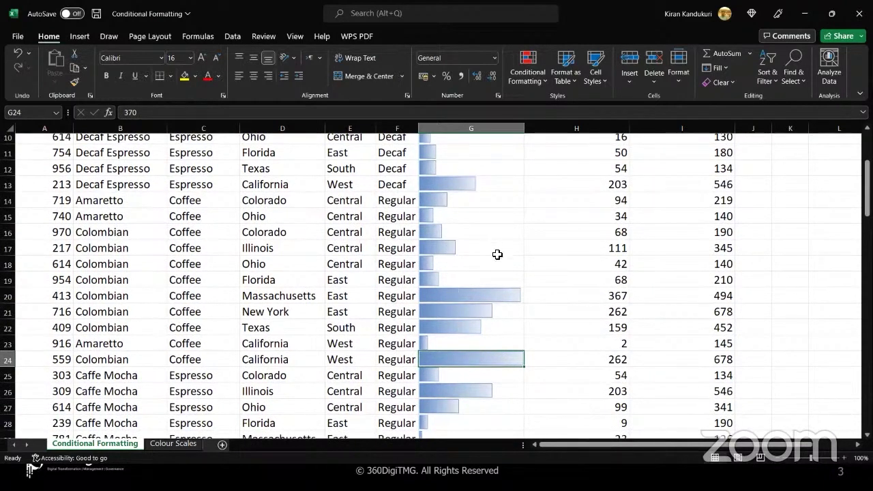
left_click(501, 301)
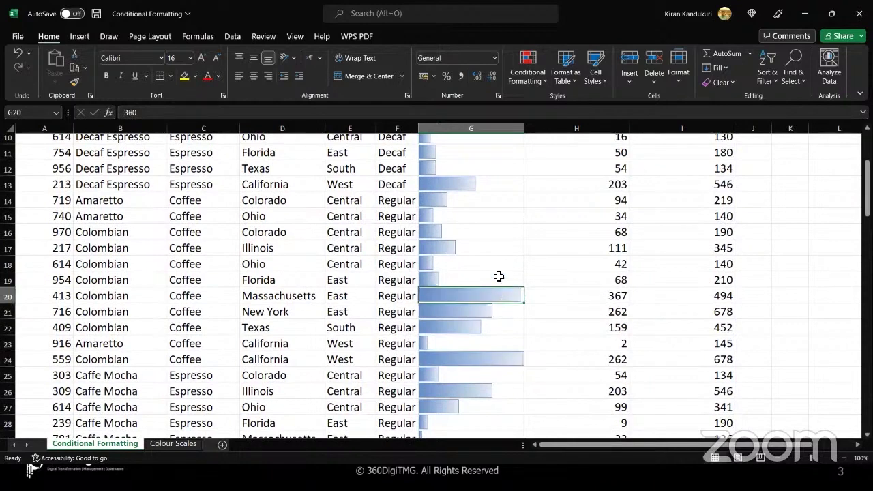
left_click(499, 276)
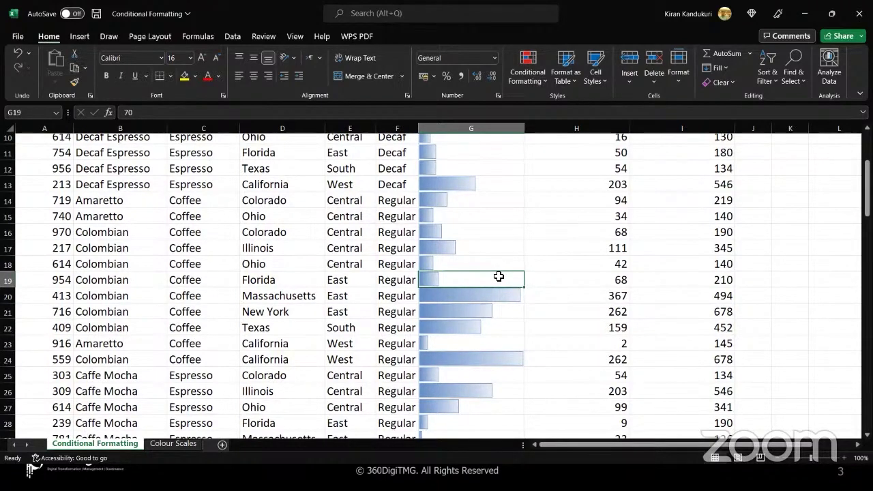
left_click(495, 249)
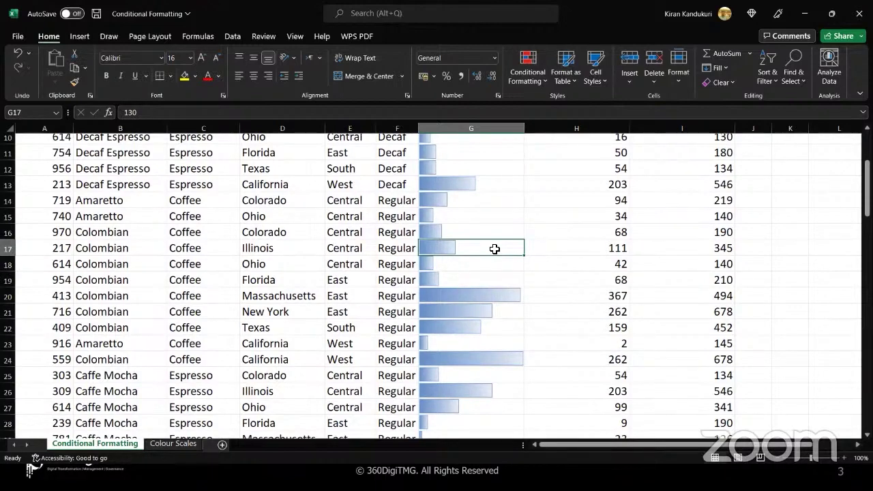
Step: Review the Target Profit bars in G2:G14 and check the underlying values of individual cells such as G3, G4, G9 and G7
scroll(495, 249, "up", 3)
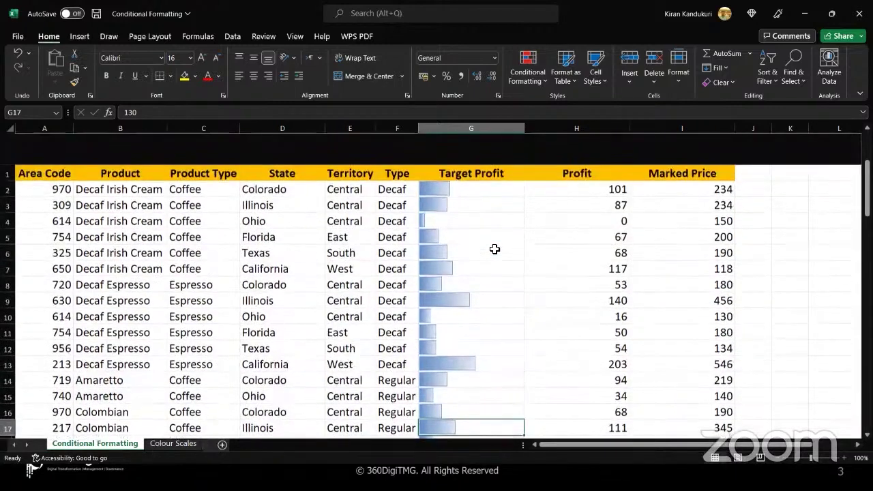
left_click_drag(470, 157, 469, 351)
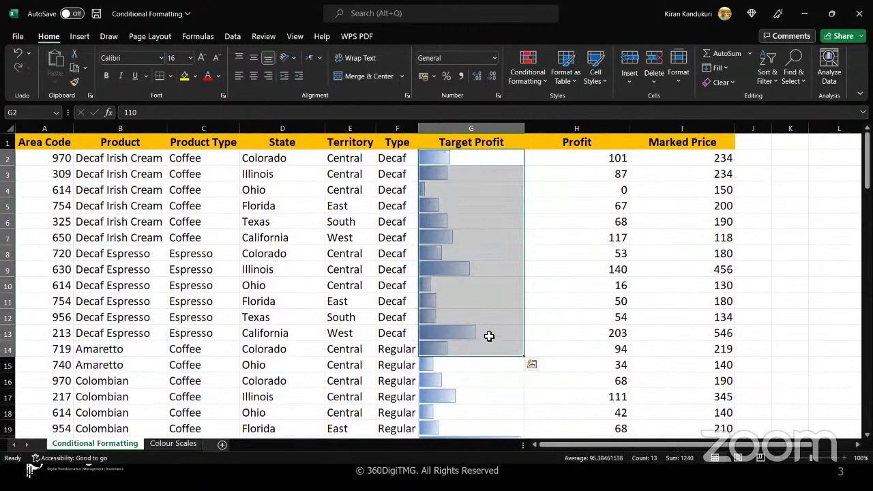
left_click(489, 336)
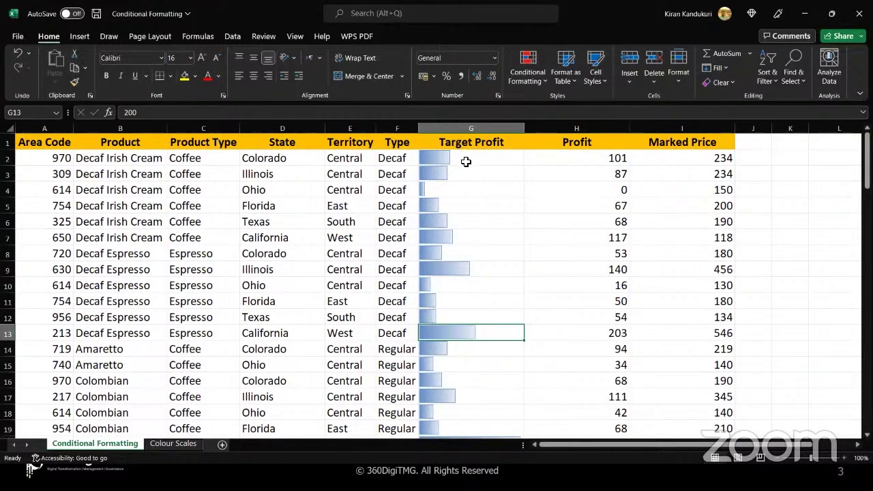
left_click(466, 160)
left_click(456, 174)
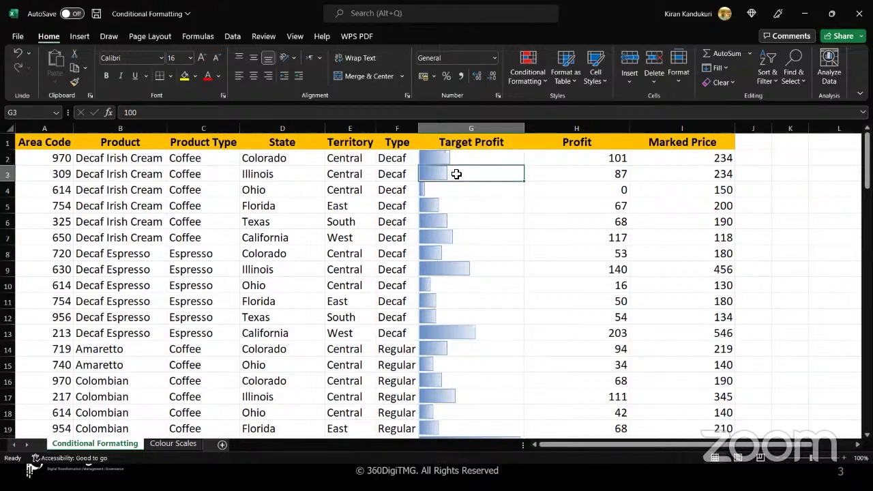
left_click(426, 190)
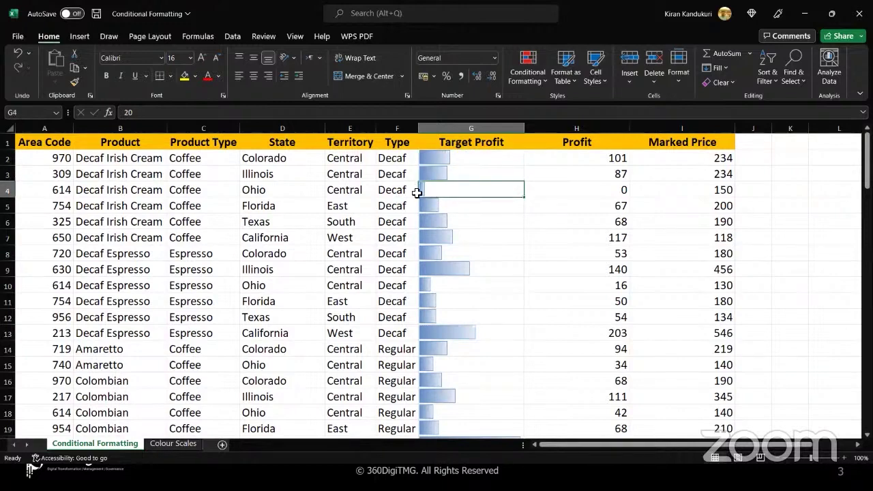
left_click(502, 270)
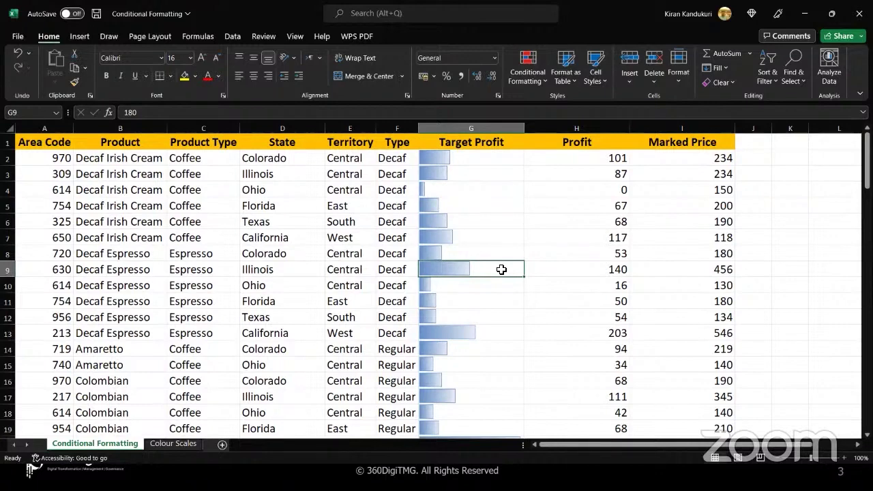
left_click(502, 233)
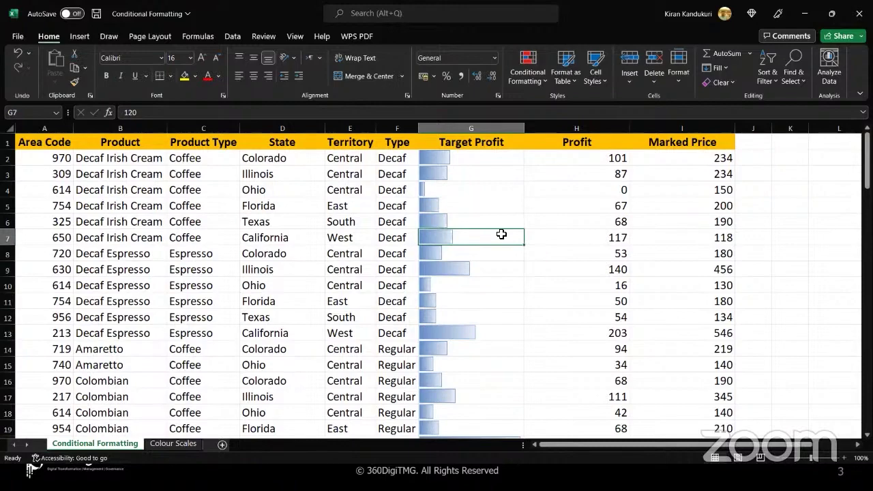
left_click(546, 81)
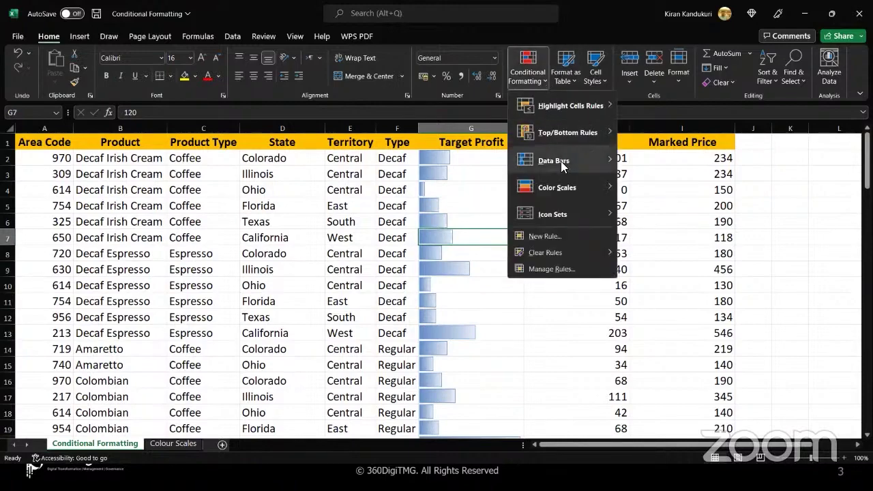
mouse_move(562, 167)
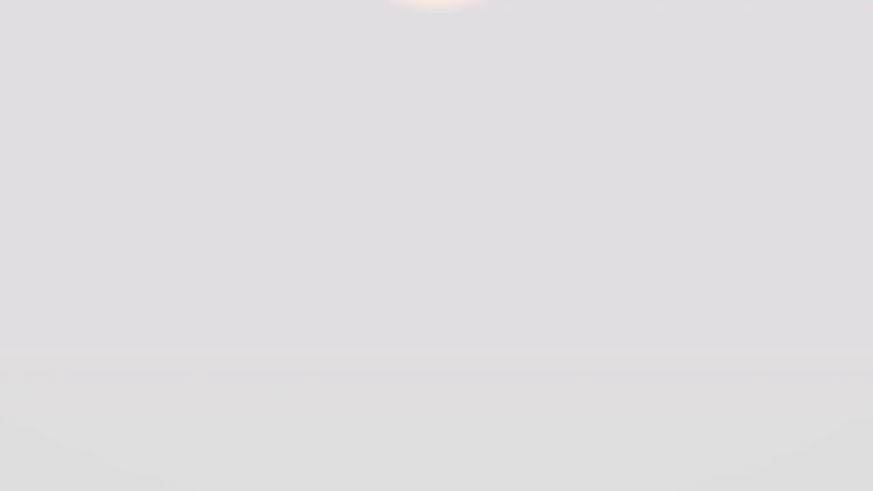